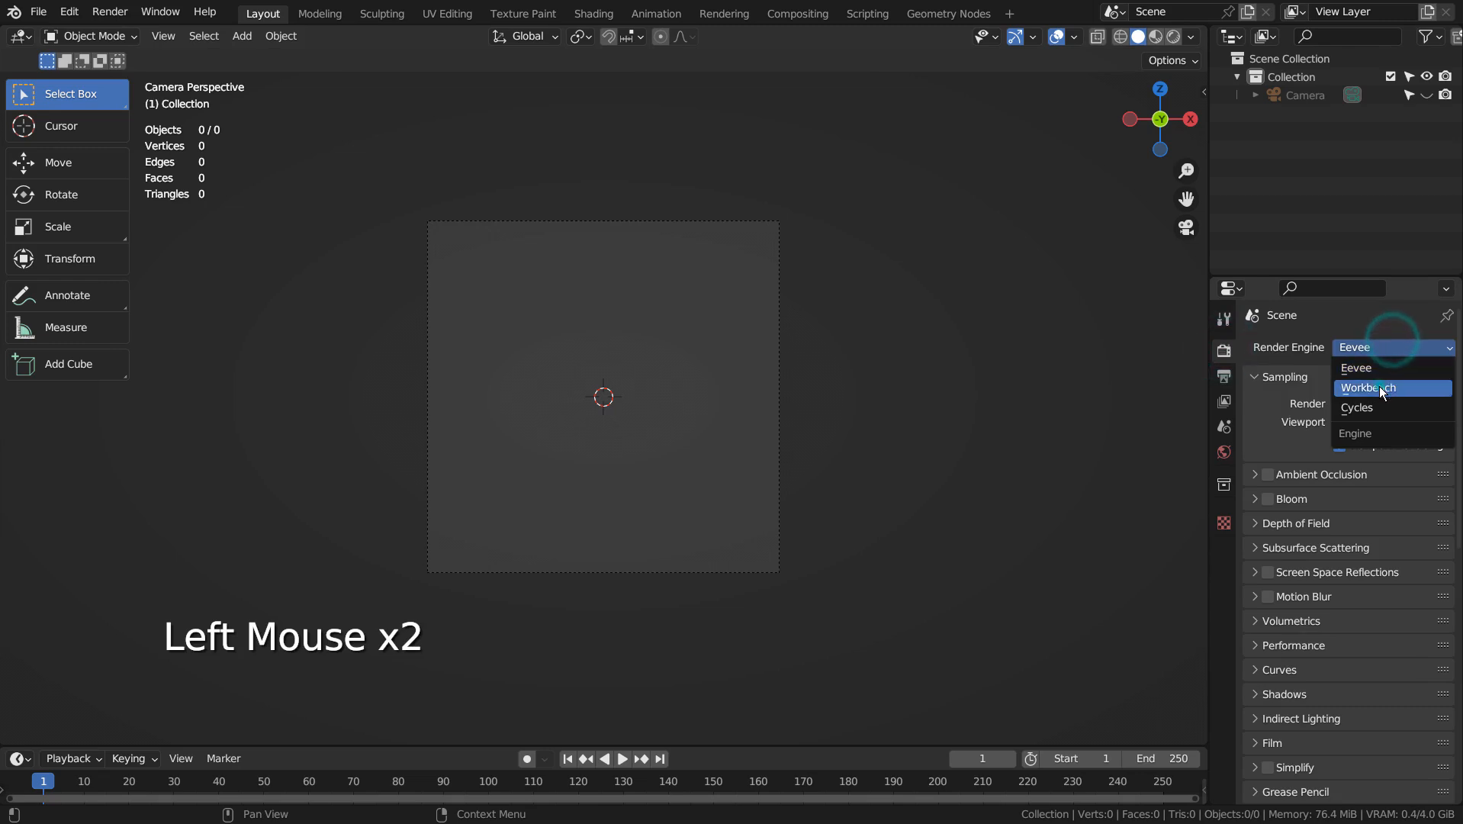
Set the render engine to Workbench and add a cube mesh to the scene
click(1372, 387)
click(951, 383)
key(shift)
key(shift+a)
mouse_move(826, 326)
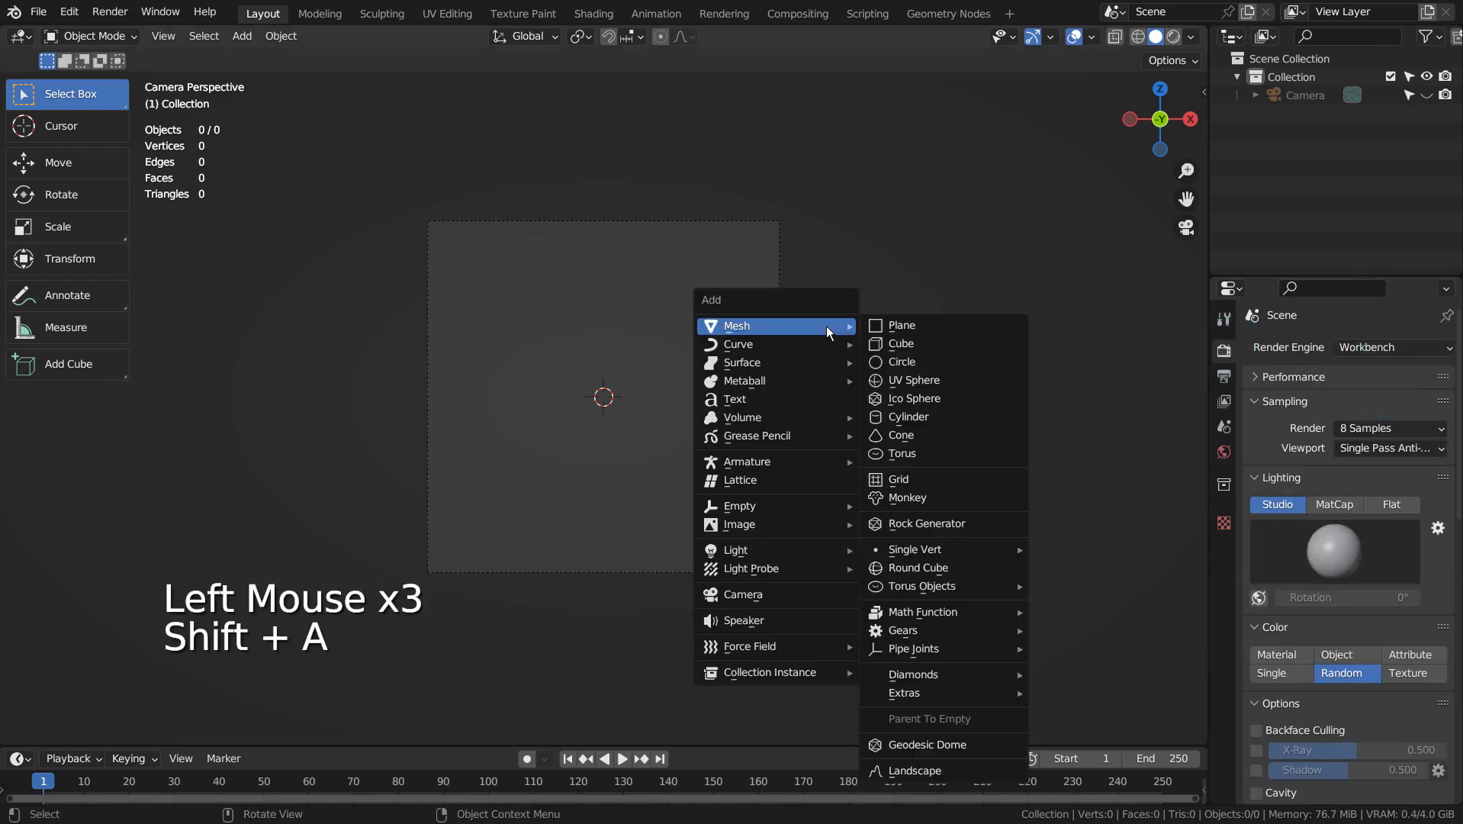
click(919, 341)
Lower the cube along Z toward the bottom of the camera frame and scale it by about 7.447 along X
key(g)
key(z)
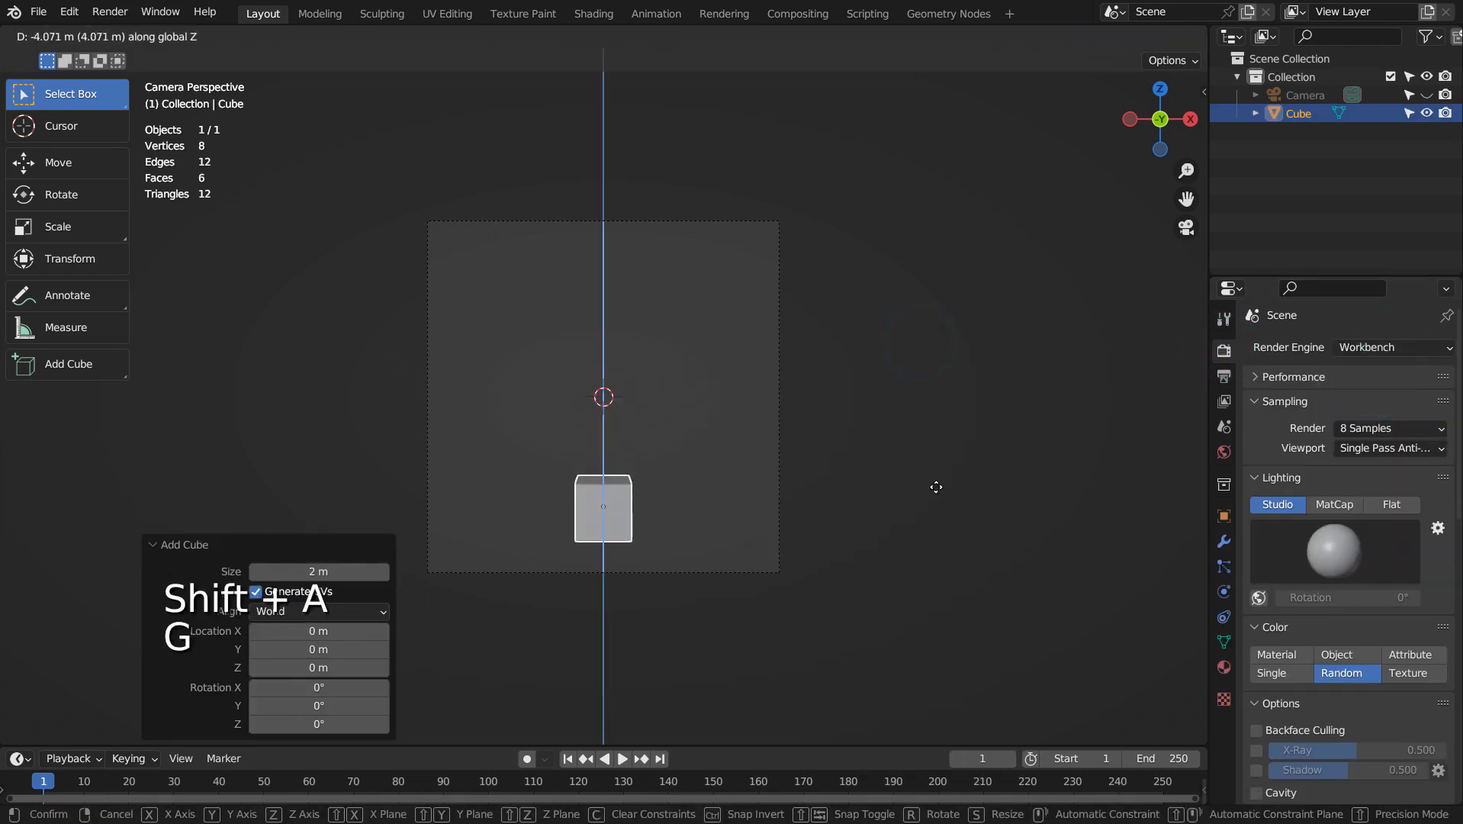
click(937, 497)
key(s)
key(x)
click(705, 484)
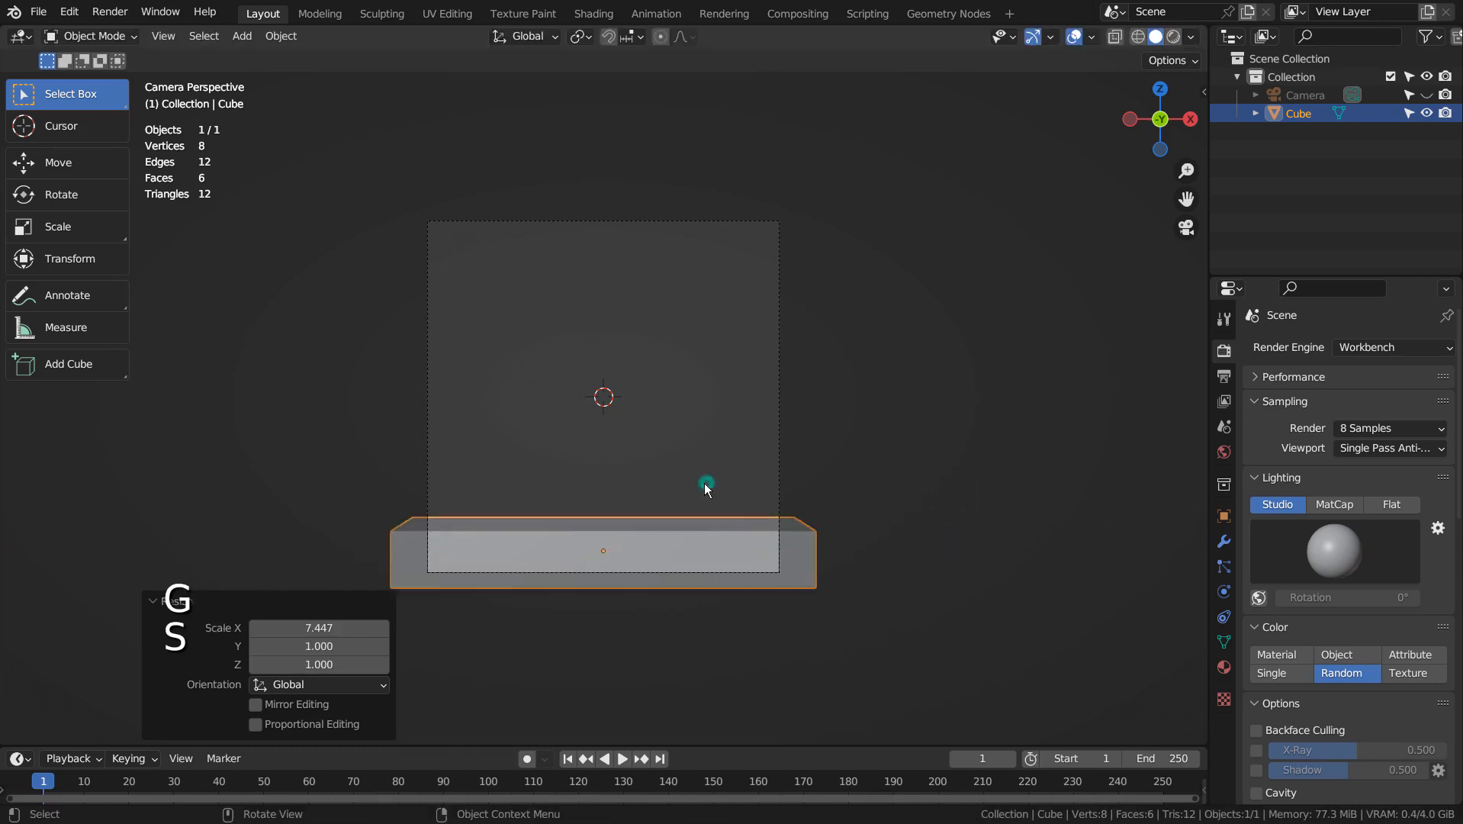
Scale the block by about 1.912 along Z and shift it vertically so it forms the ground across the bottom of the camera frame
key(g)
key(z)
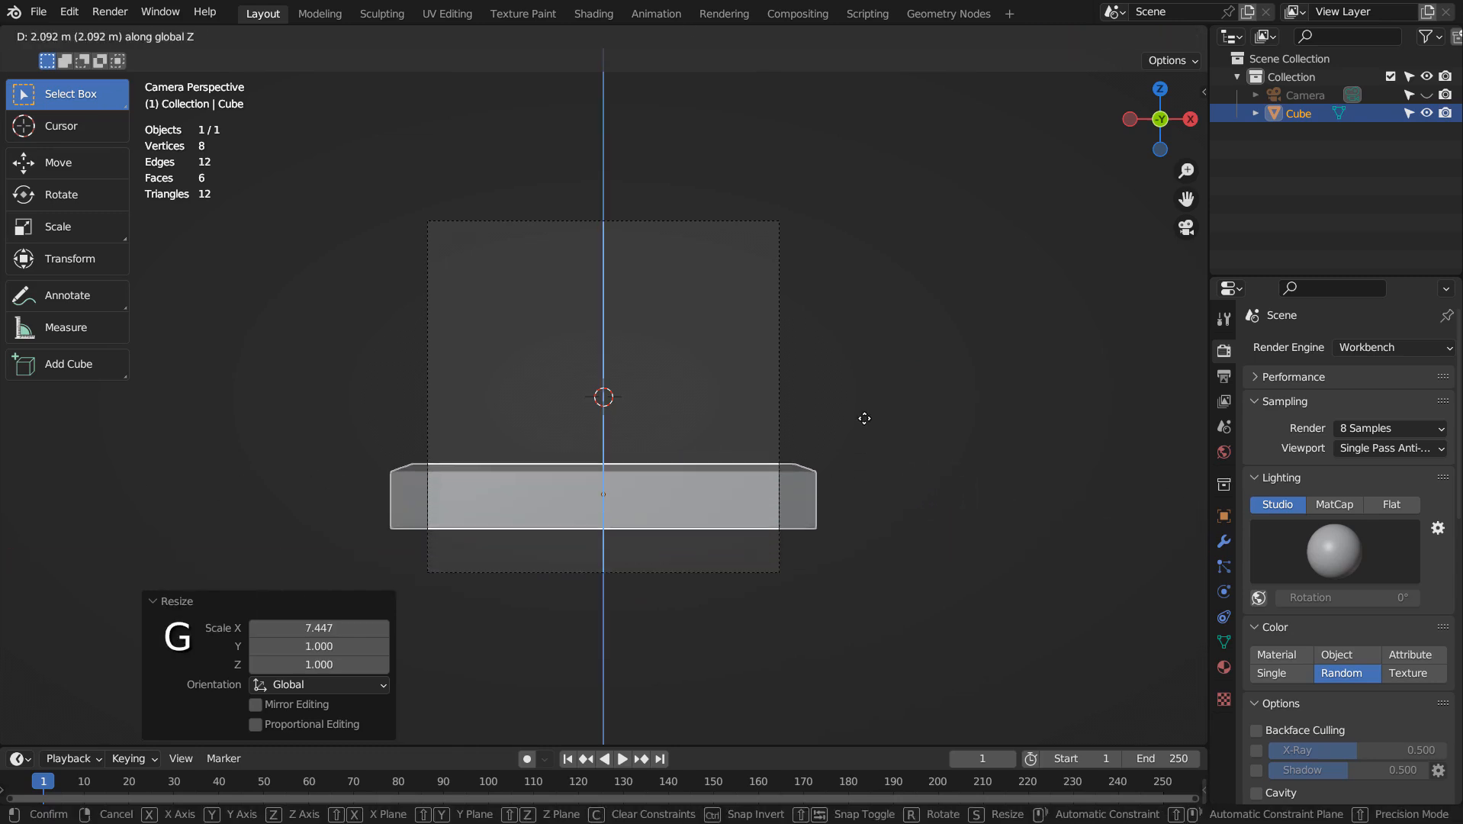
click(864, 418)
key(s)
key(z)
click(1119, 431)
key(g)
key(z)
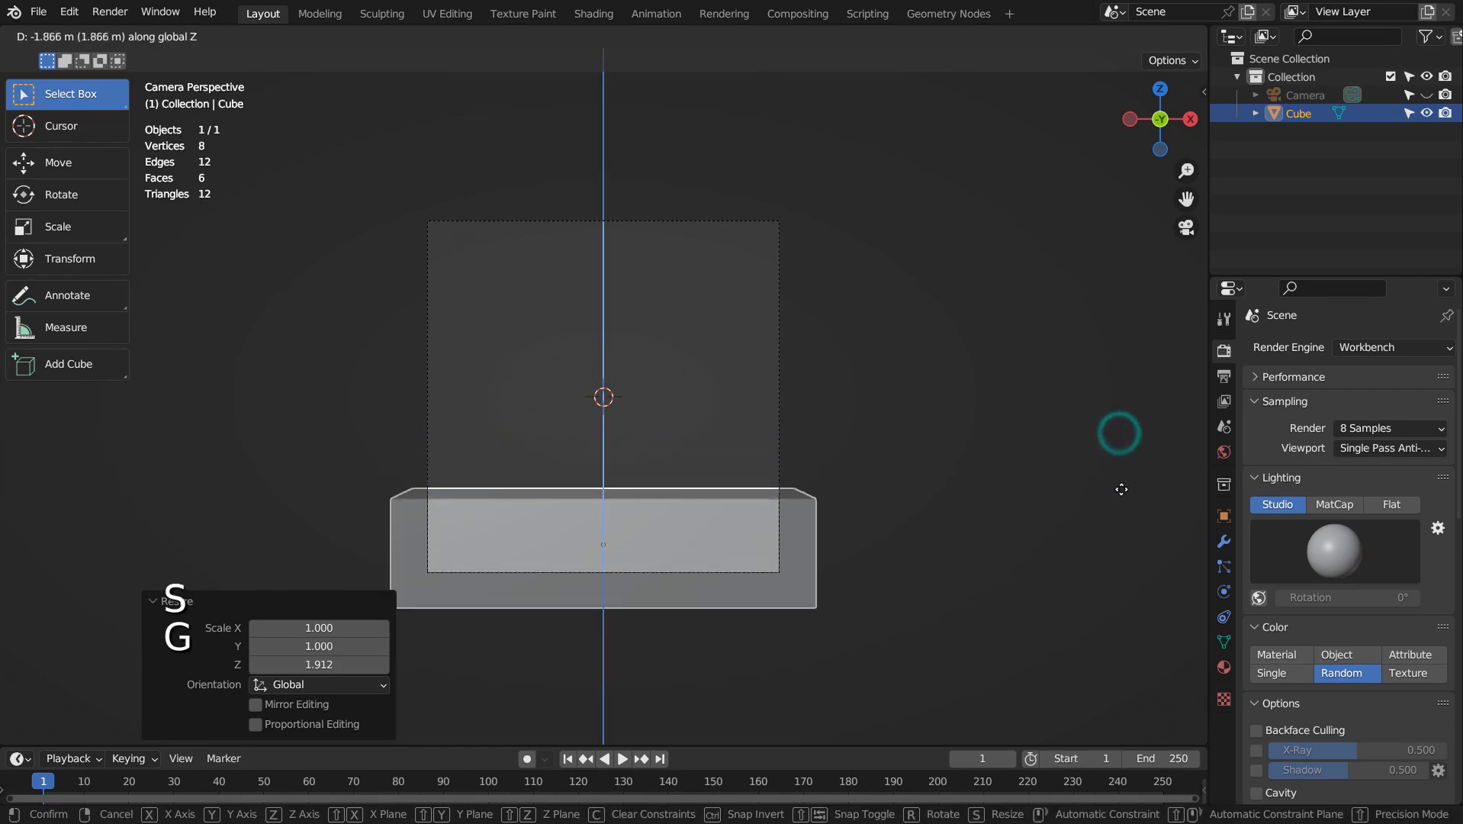
click(1121, 490)
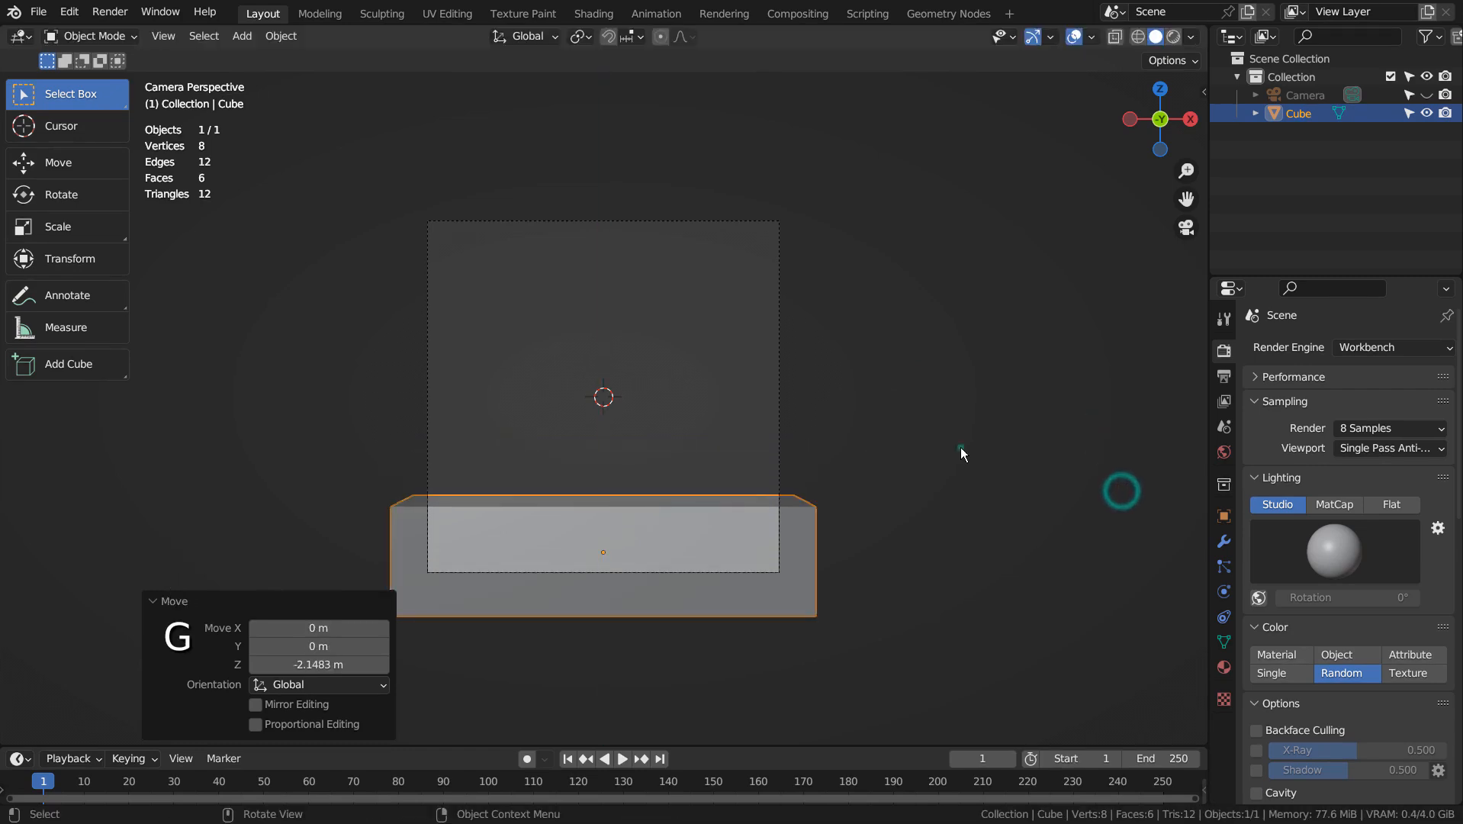
click(960, 447)
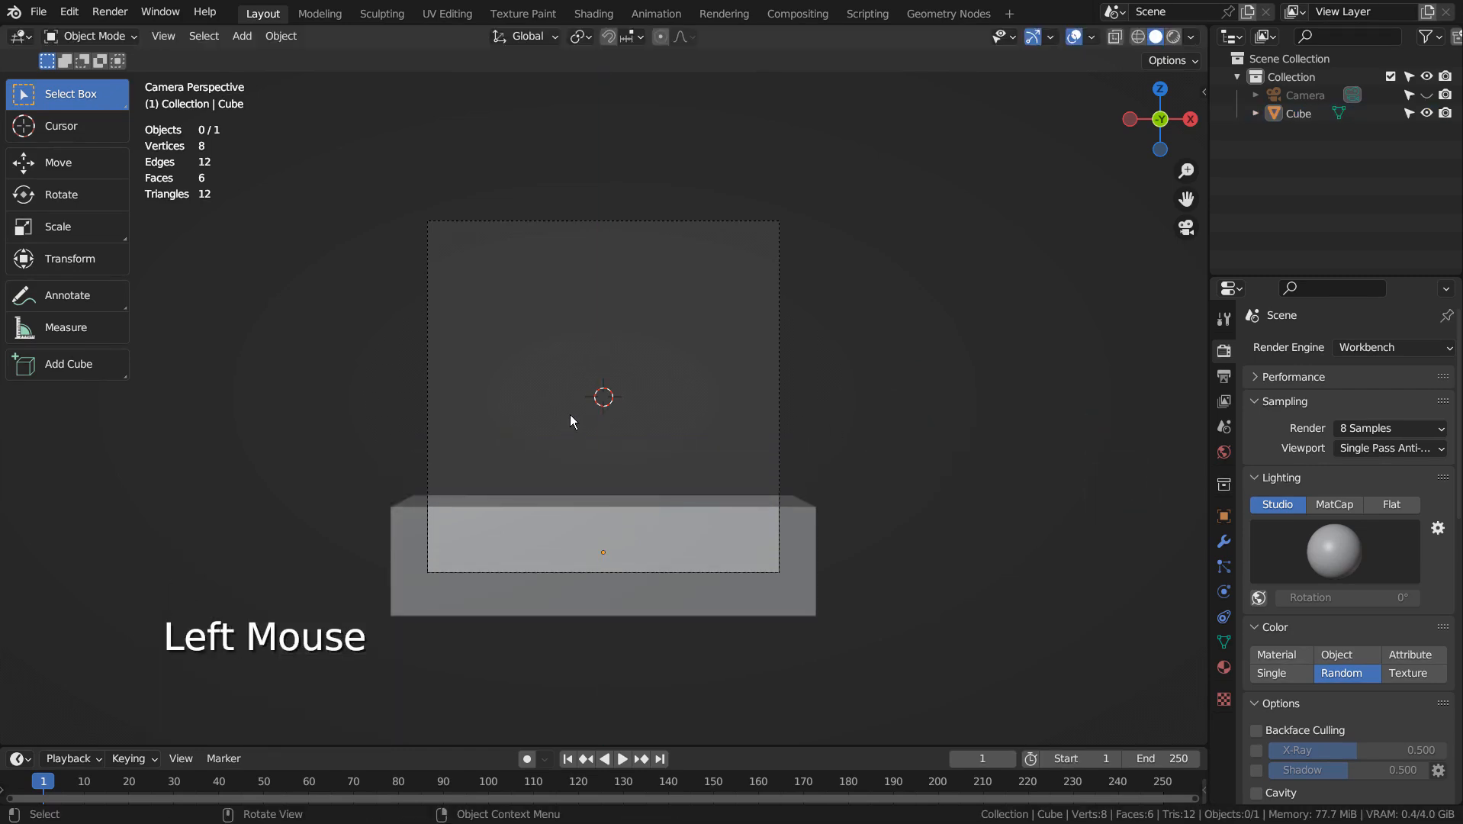
Add a plane, rotate it 90° about X and scale it by about 7.885 to fill the camera frame as a backdrop
key(shift+a)
mouse_move(671, 330)
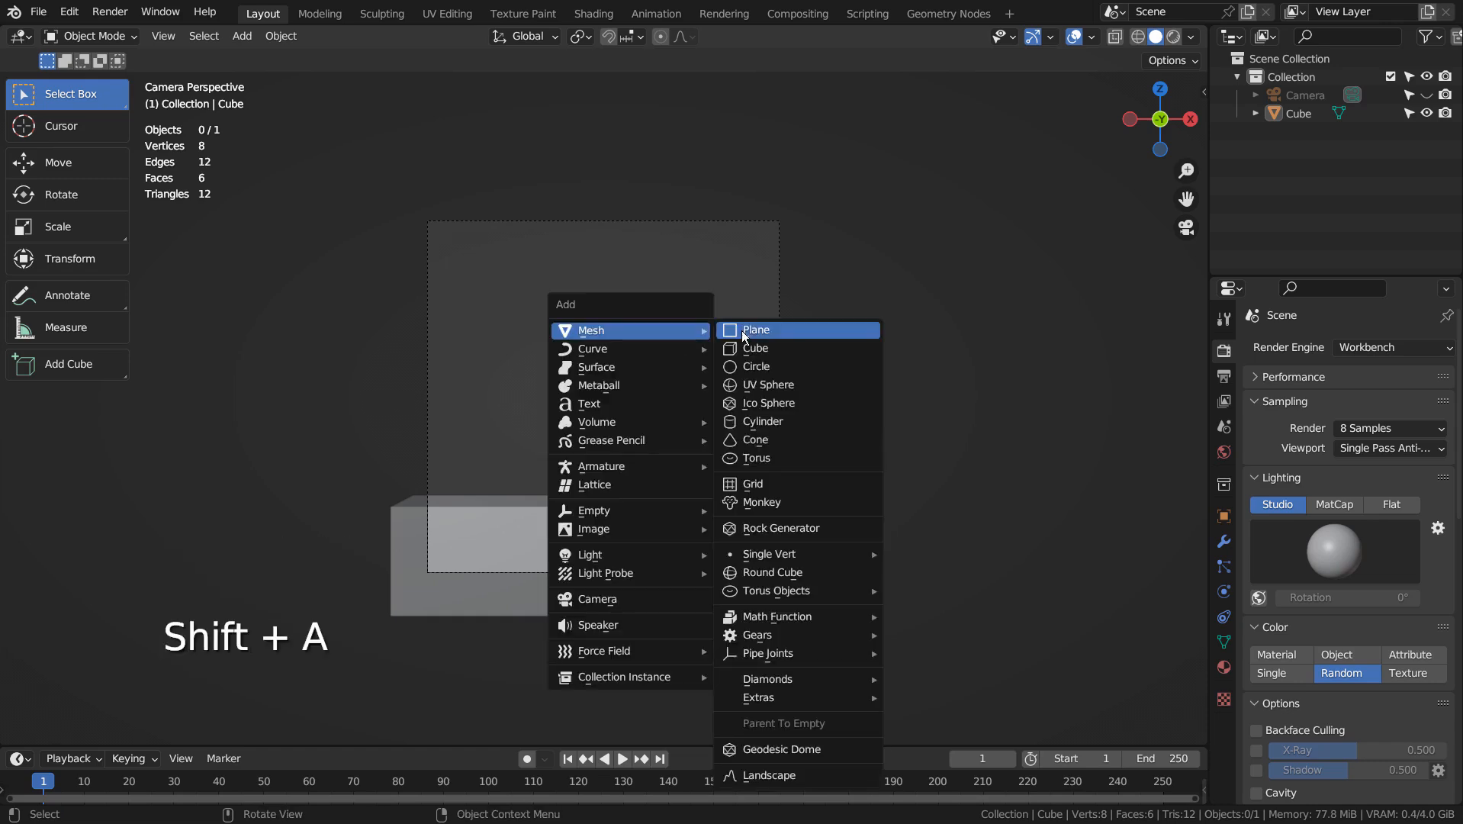
click(743, 335)
text(rx90)
key(Return)
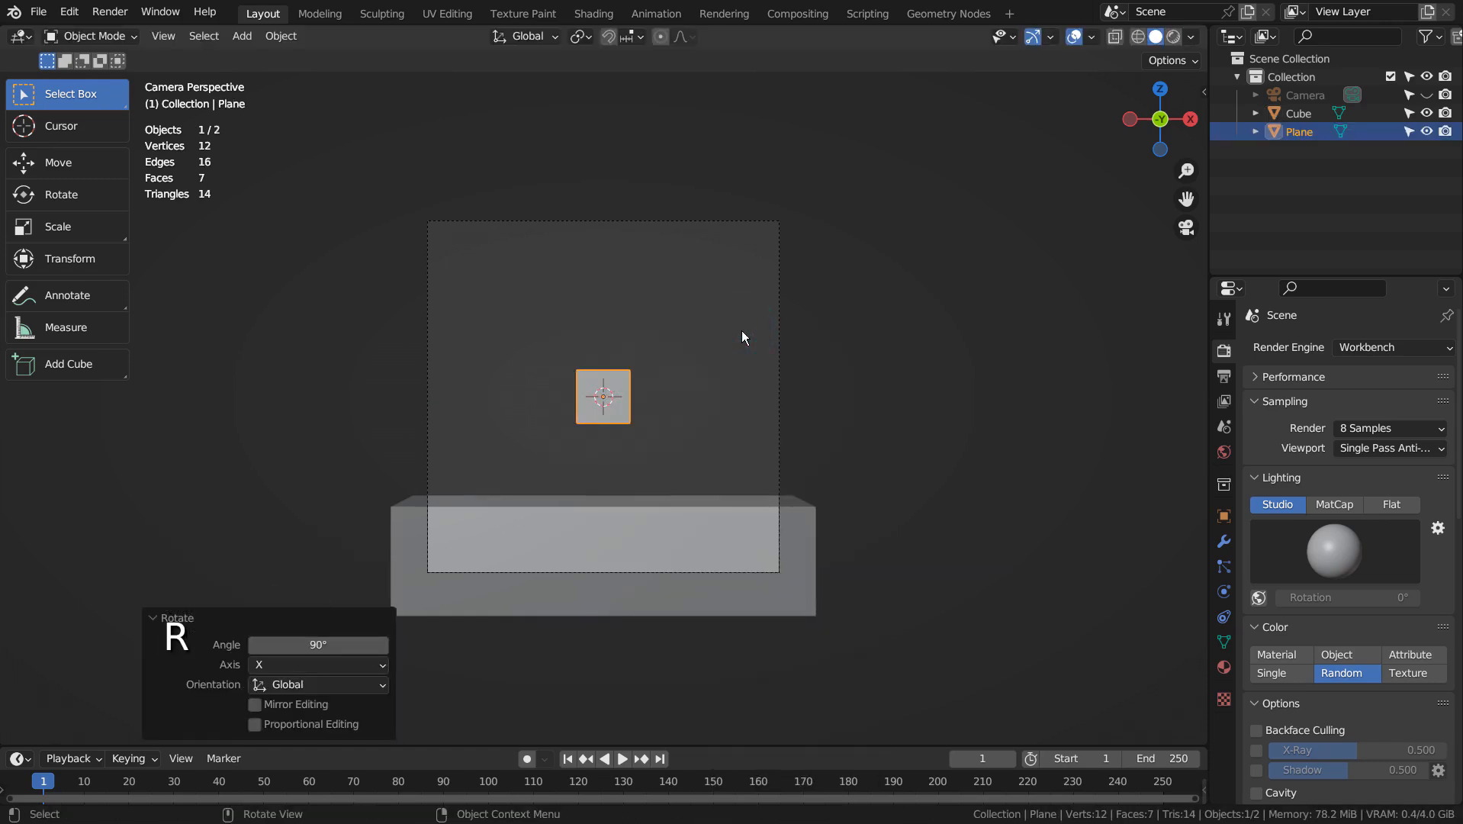
key(s)
click(601, 335)
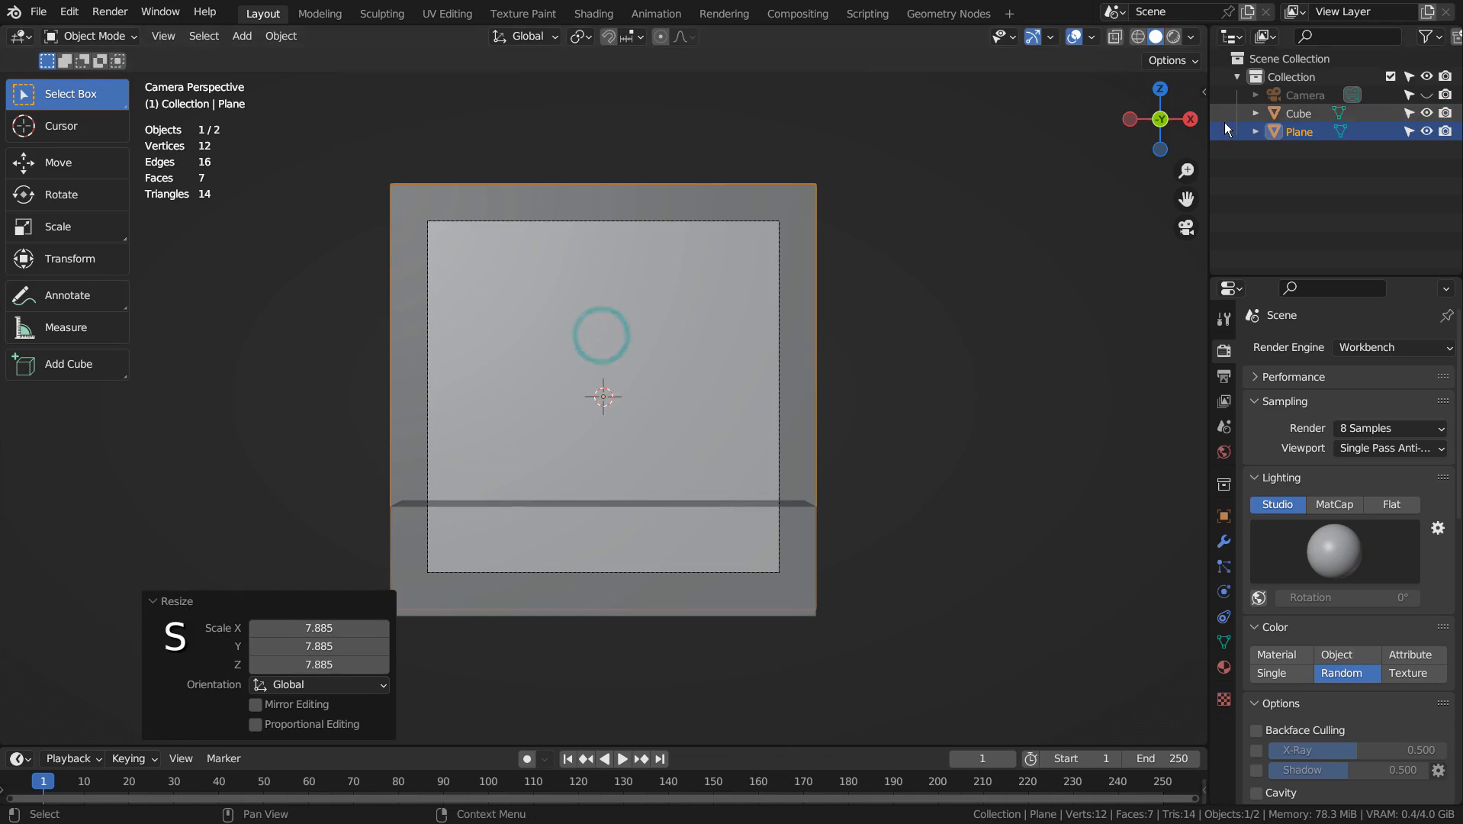
Switch the viewport to rendered shading and tilt the ground block slightly in the right orthographic view
click(1172, 36)
click(924, 401)
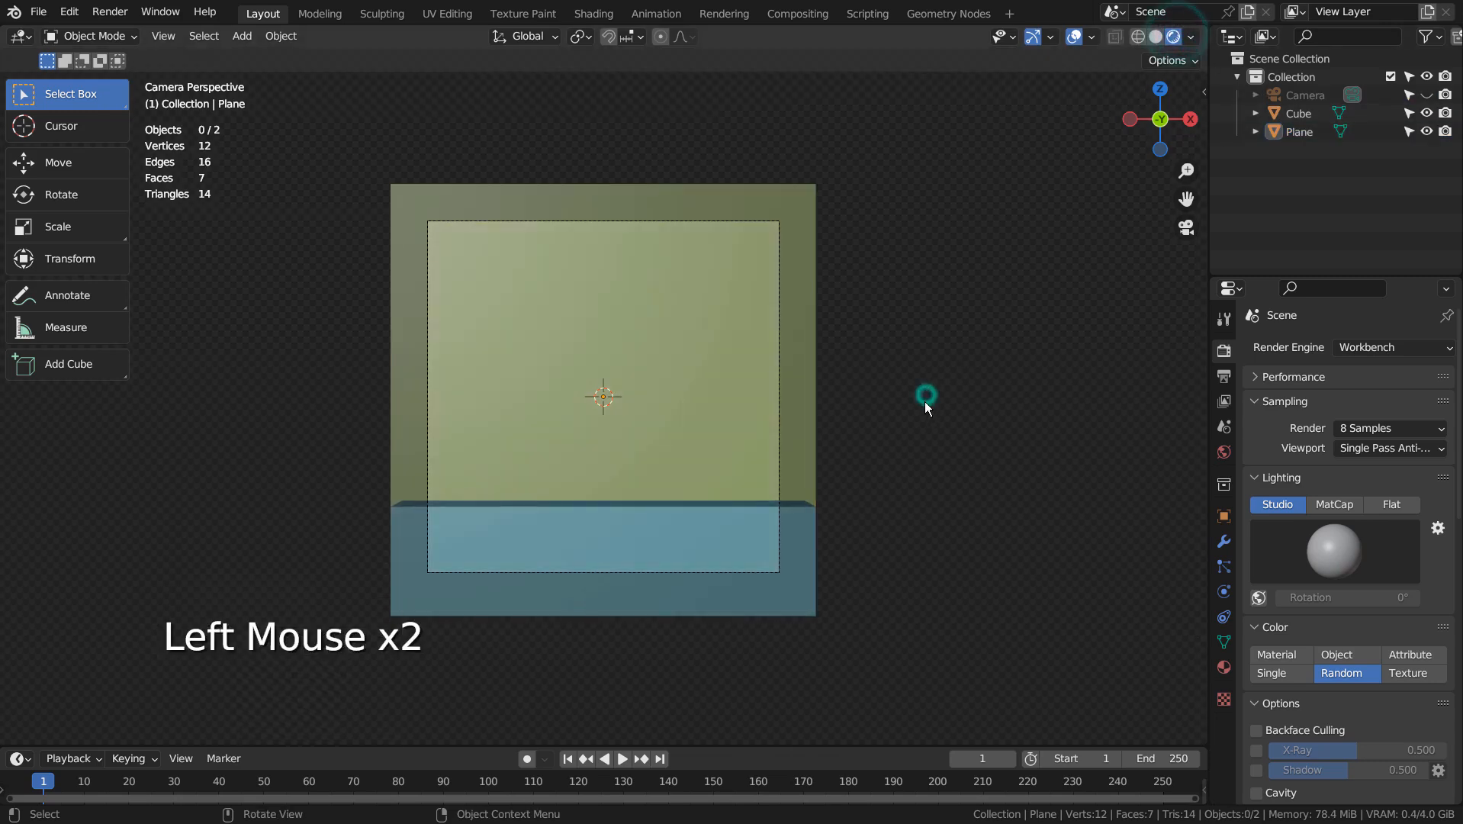
click(675, 565)
key(KP_3)
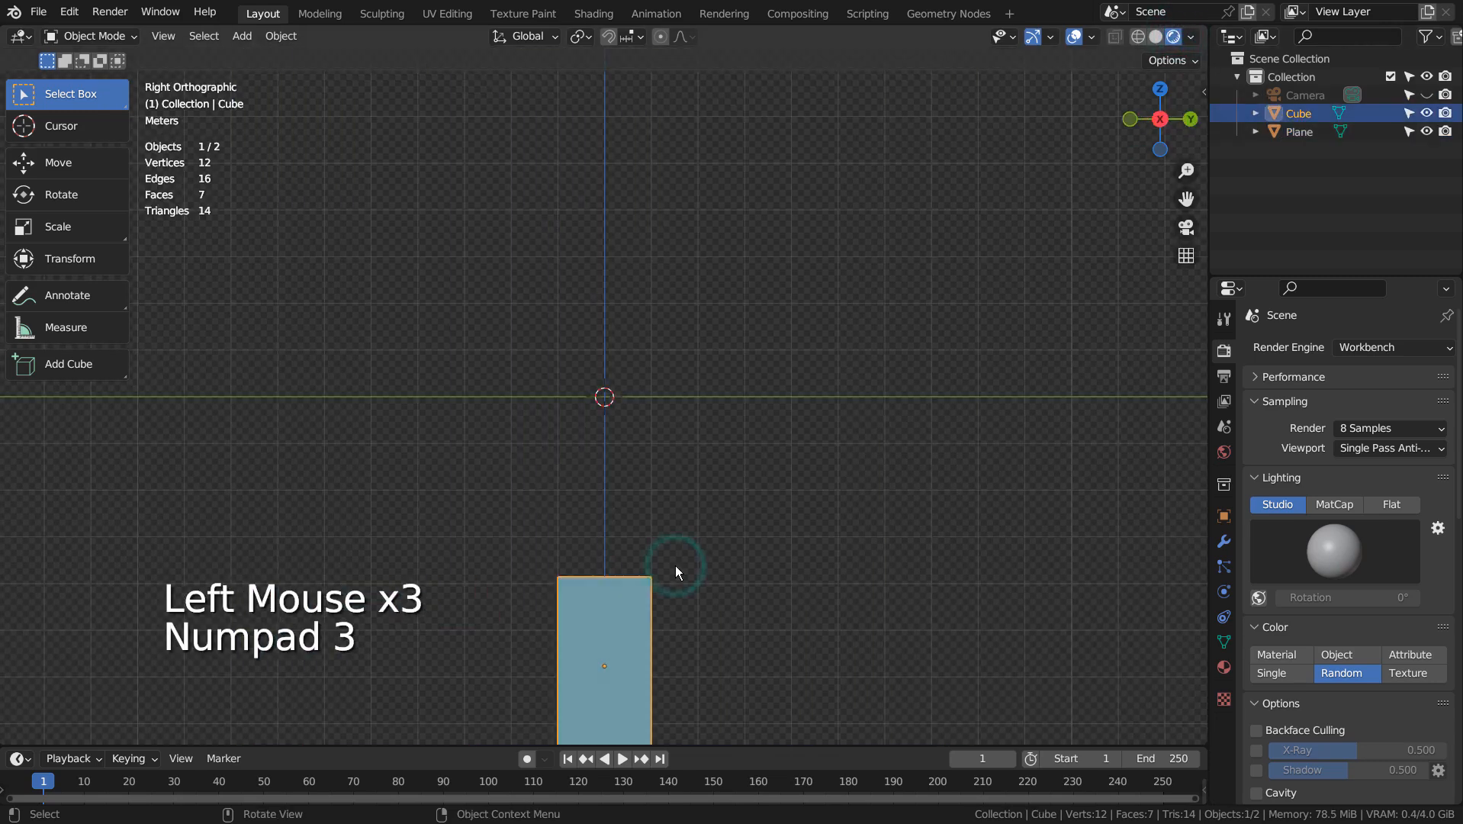
key(r)
click(680, 536)
key(KP_0)
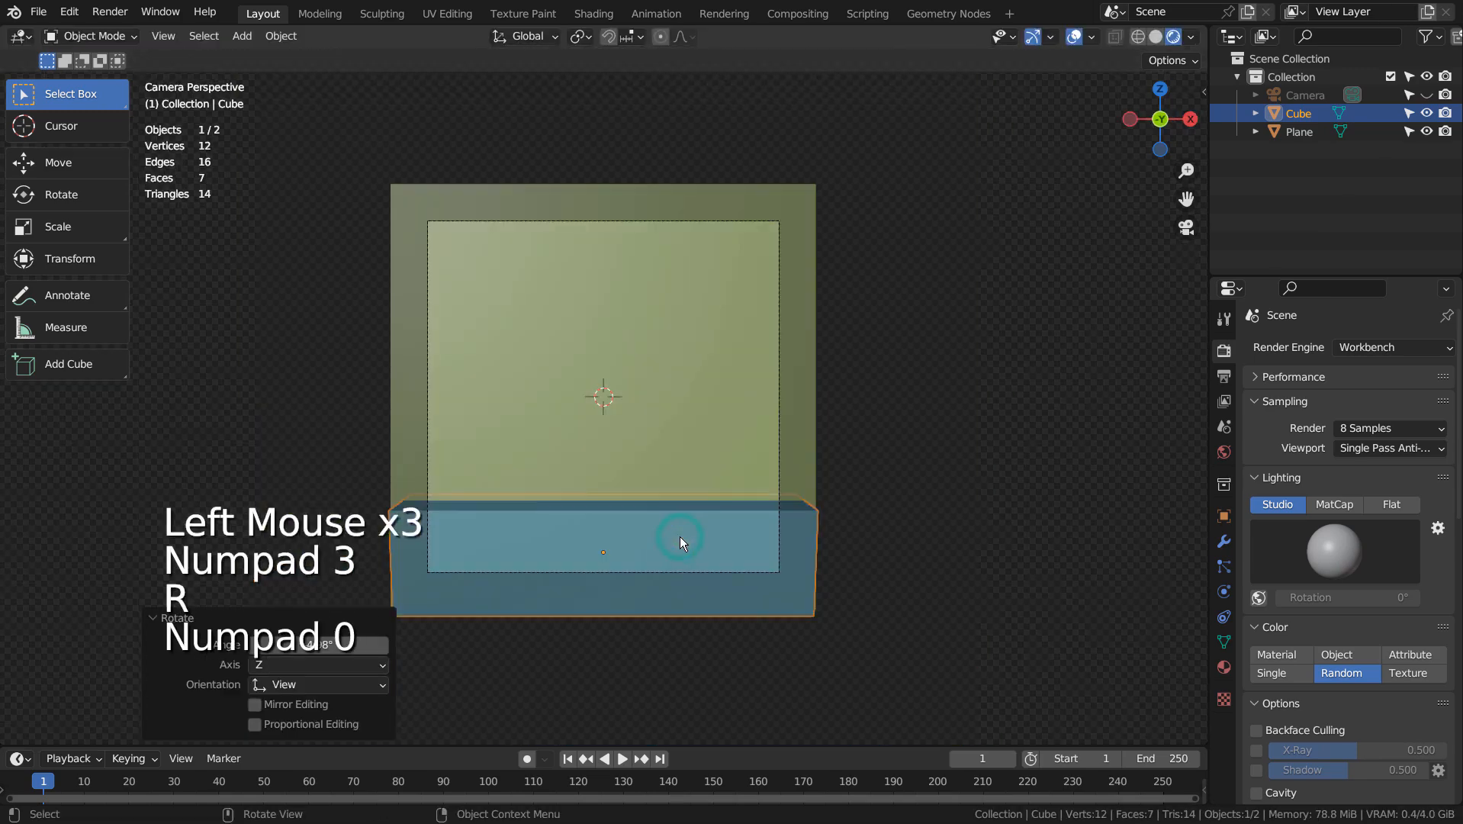
Move the tilted block toward the camera and about 0.18 m down, and render the camera view
key(KP_3)
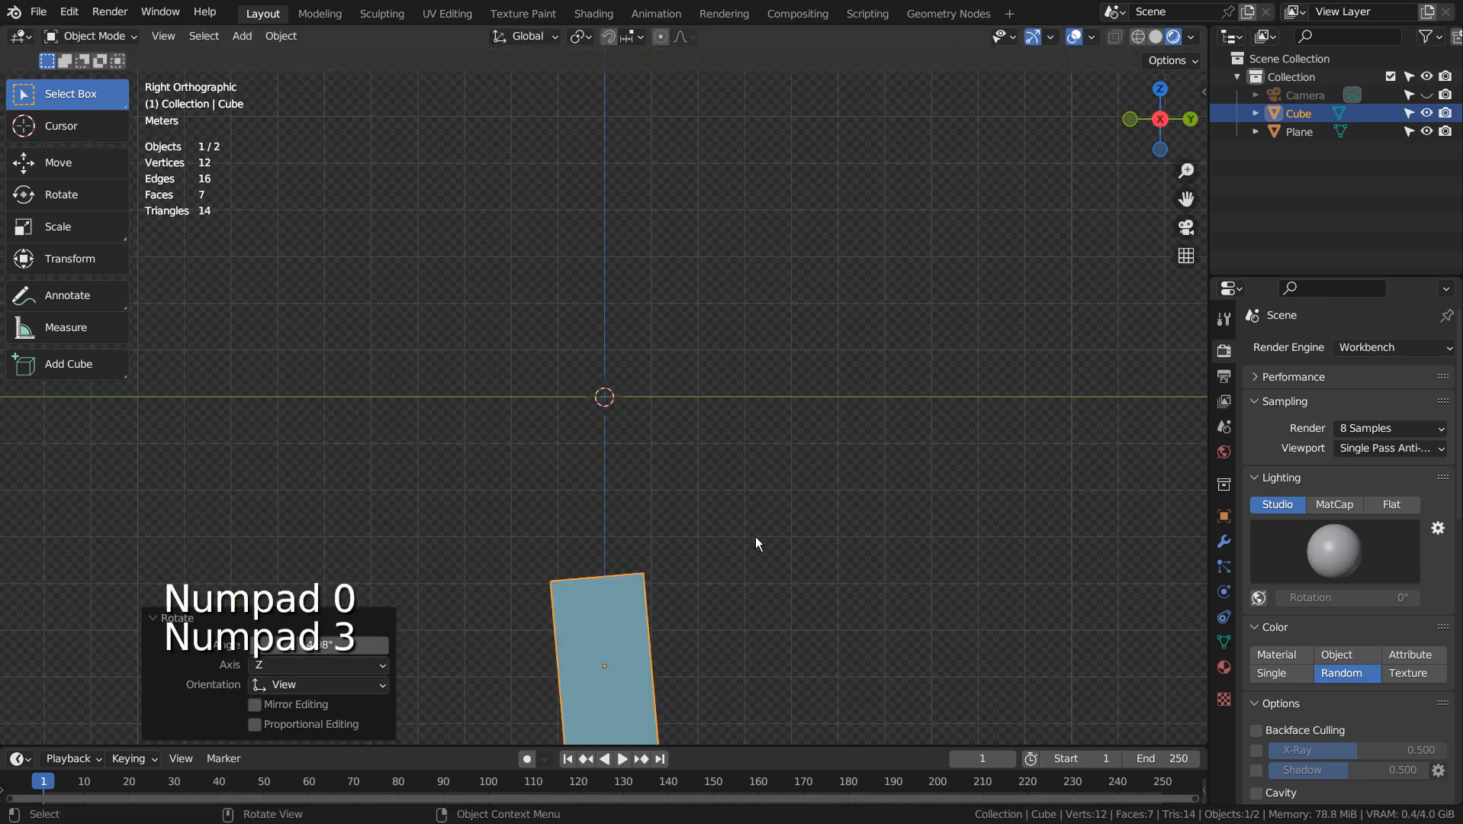
key(g)
click(728, 544)
key(KP_0)
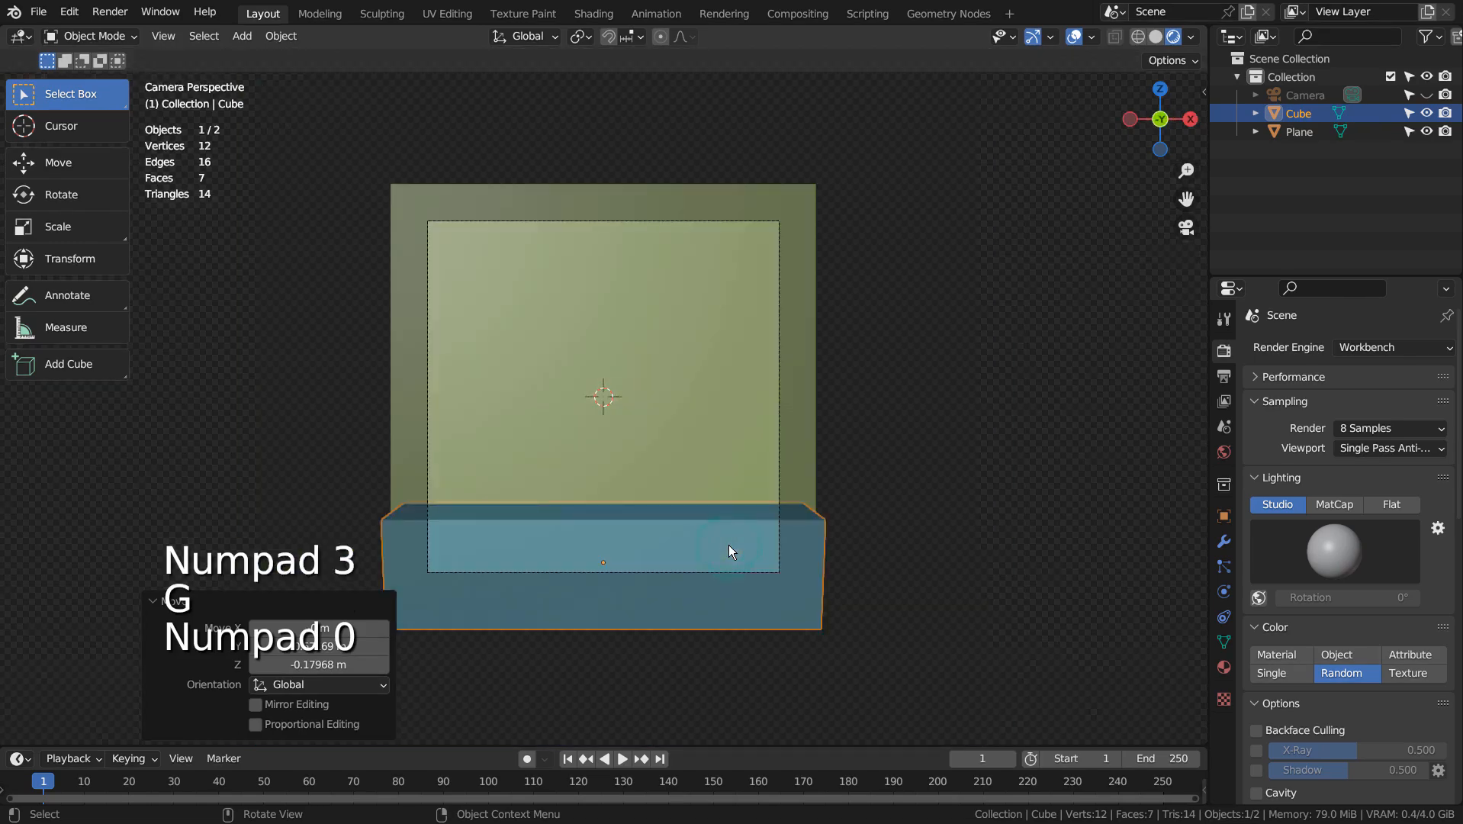
click(965, 482)
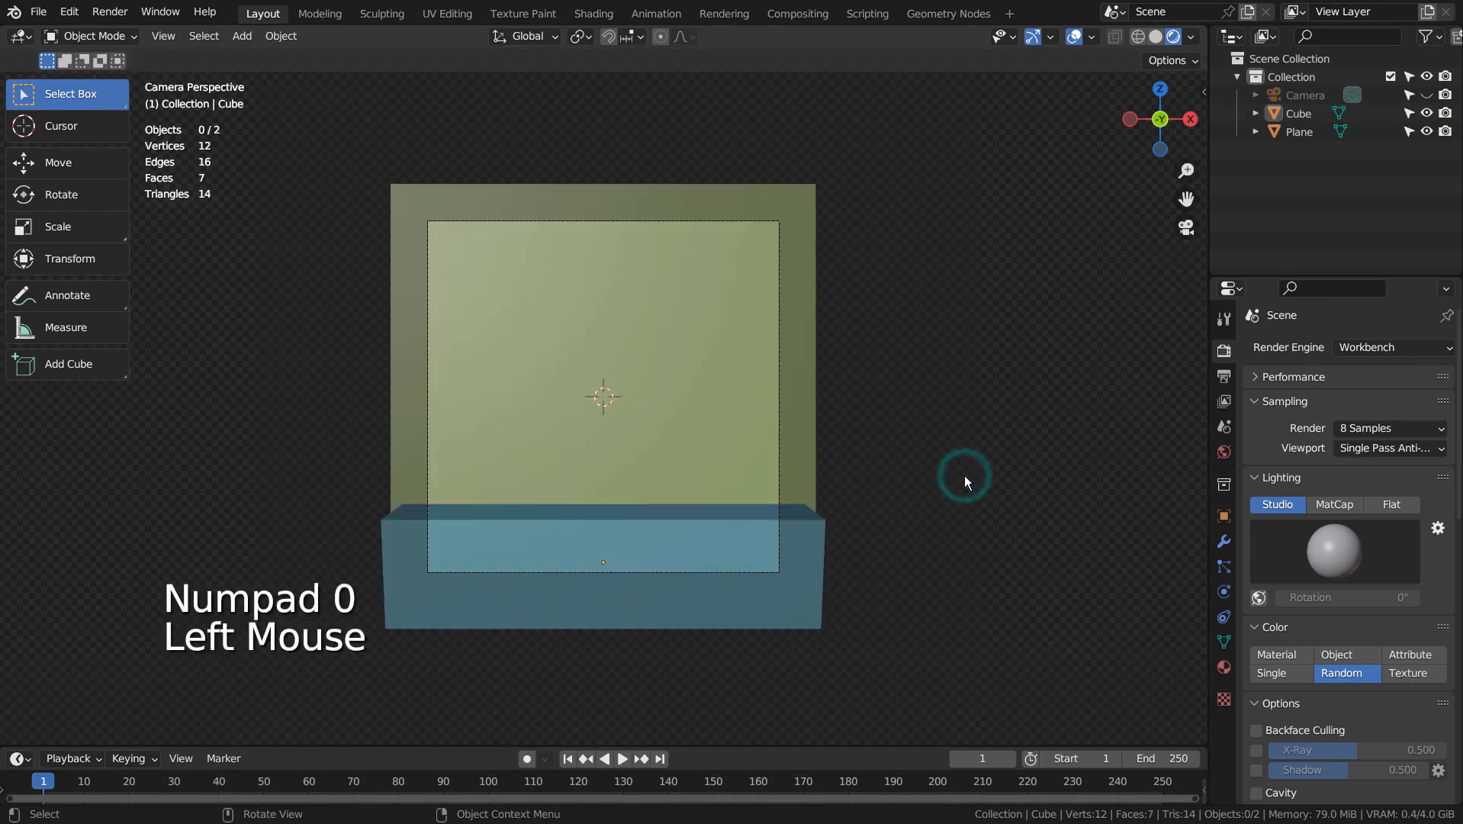
key(F12)
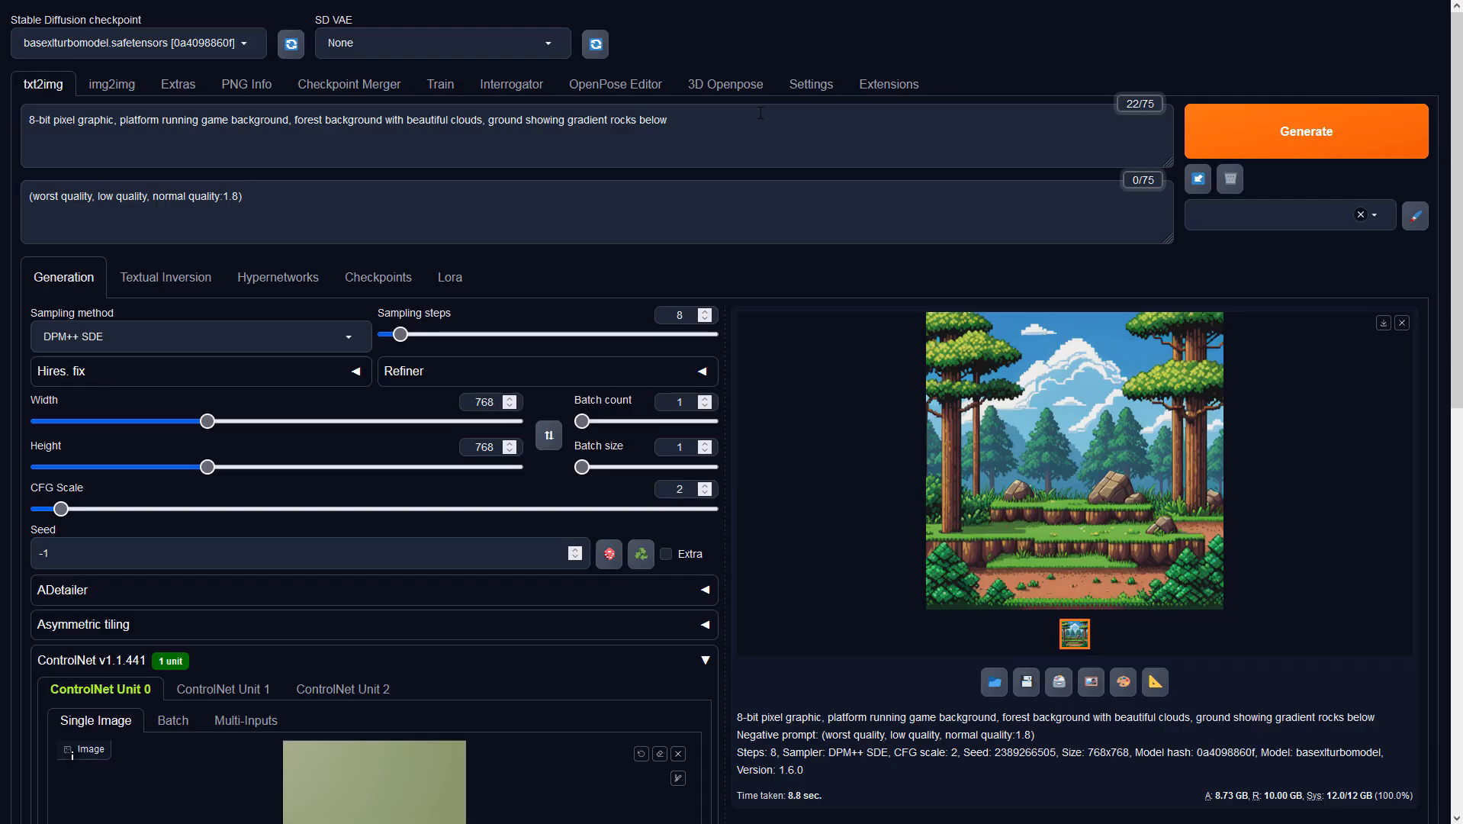
In the Stable Diffusion web UI, review the prompt, negative prompt, width, height and the generation details of the existing image
click(759, 112)
click(664, 183)
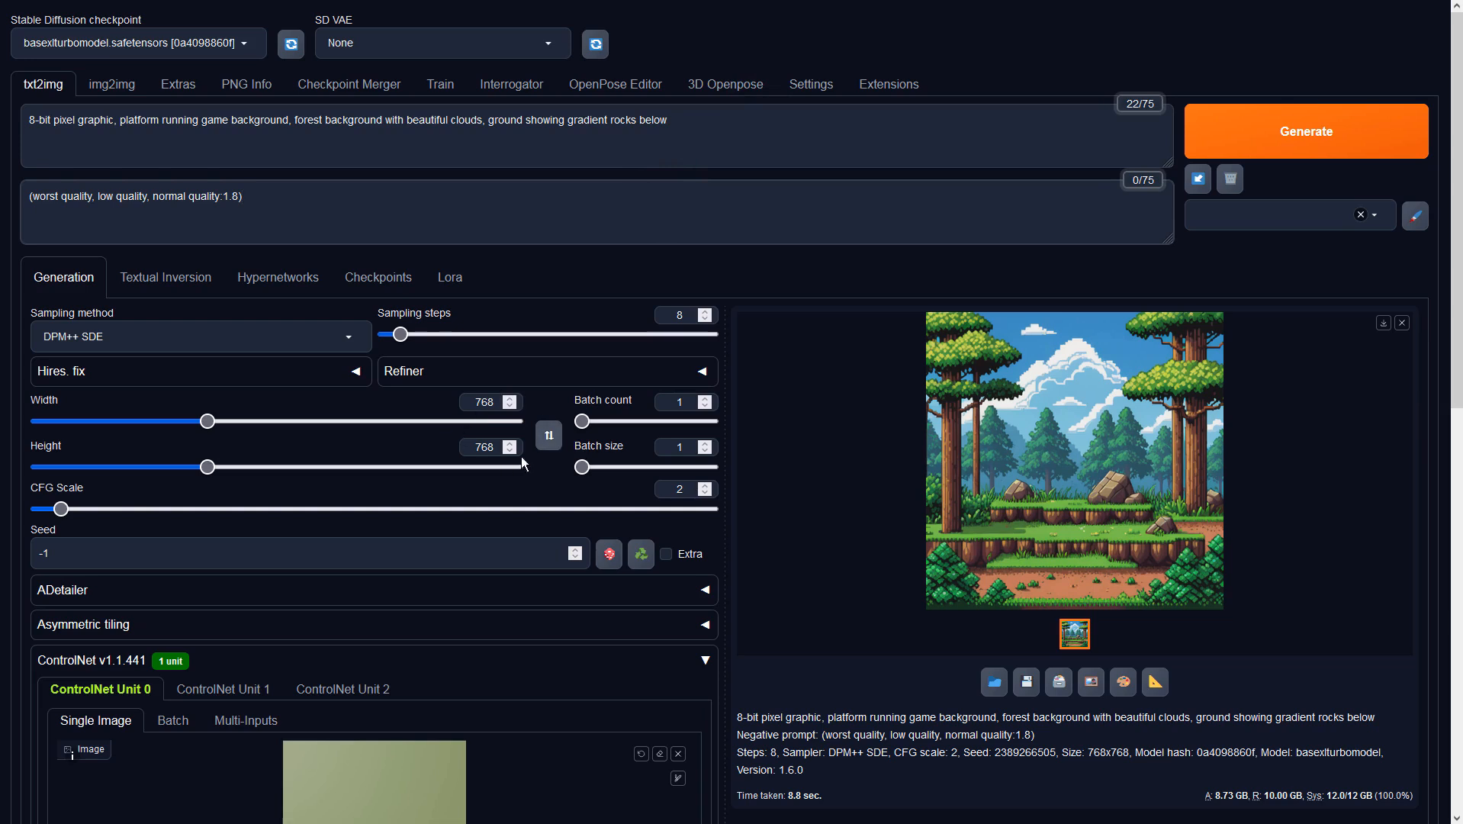
click(497, 398)
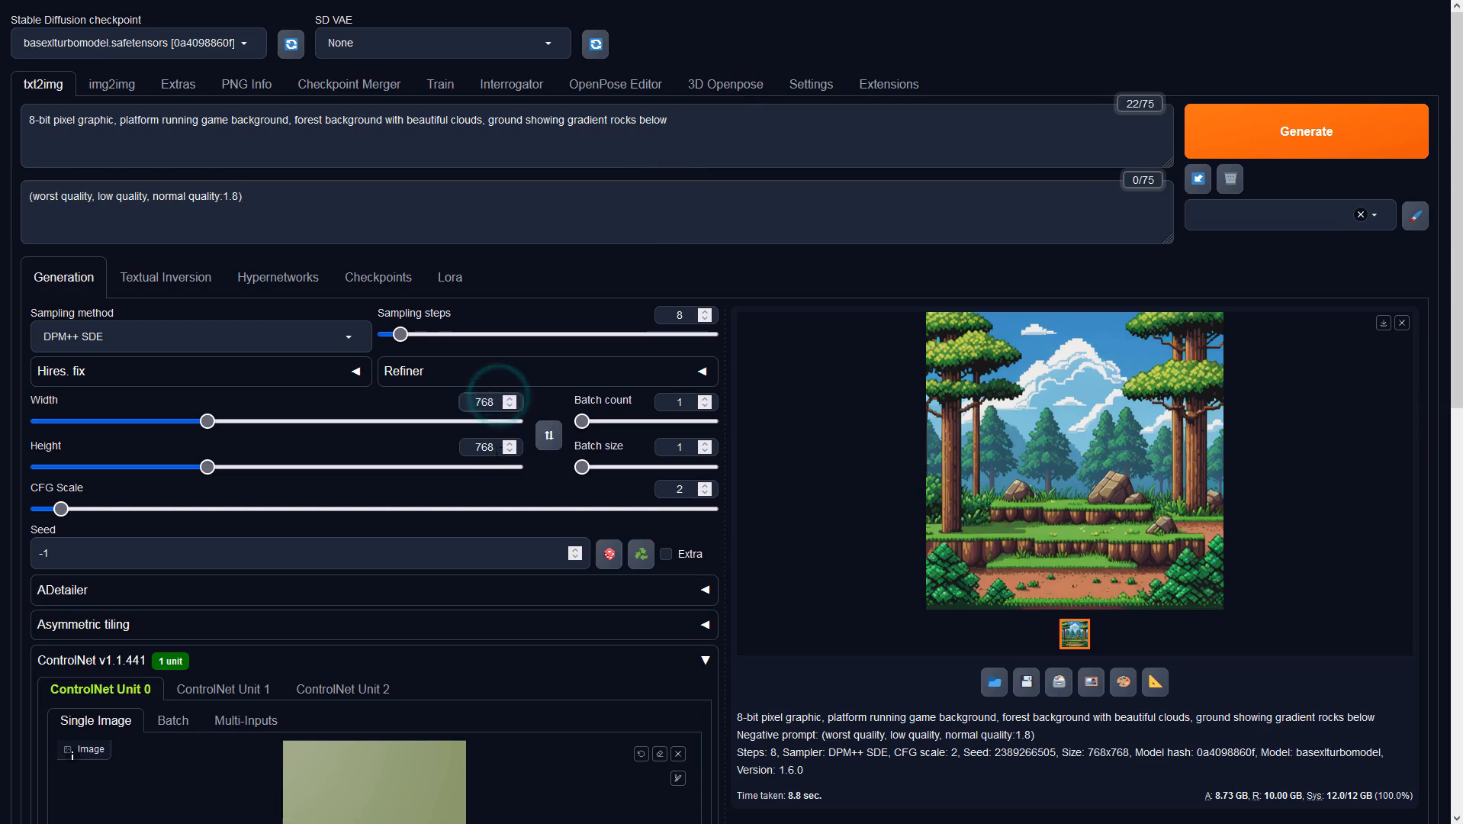
click(495, 449)
click(806, 740)
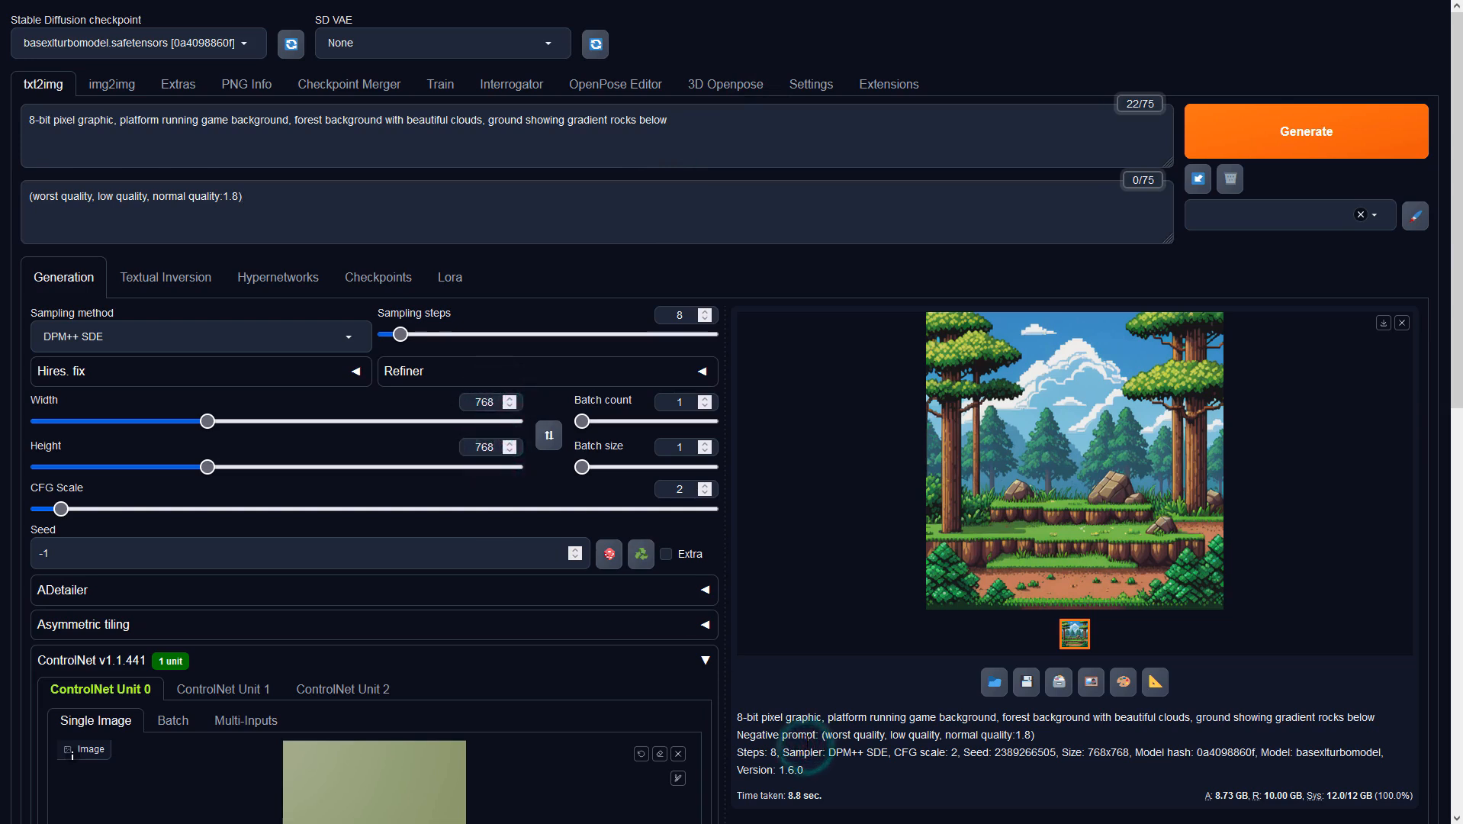
Set ControlNet Unit 0 to Depth with preprocessor none and model sai_xl_depth_256lora [73ad23d1]
scroll(807, 738, down, 6)
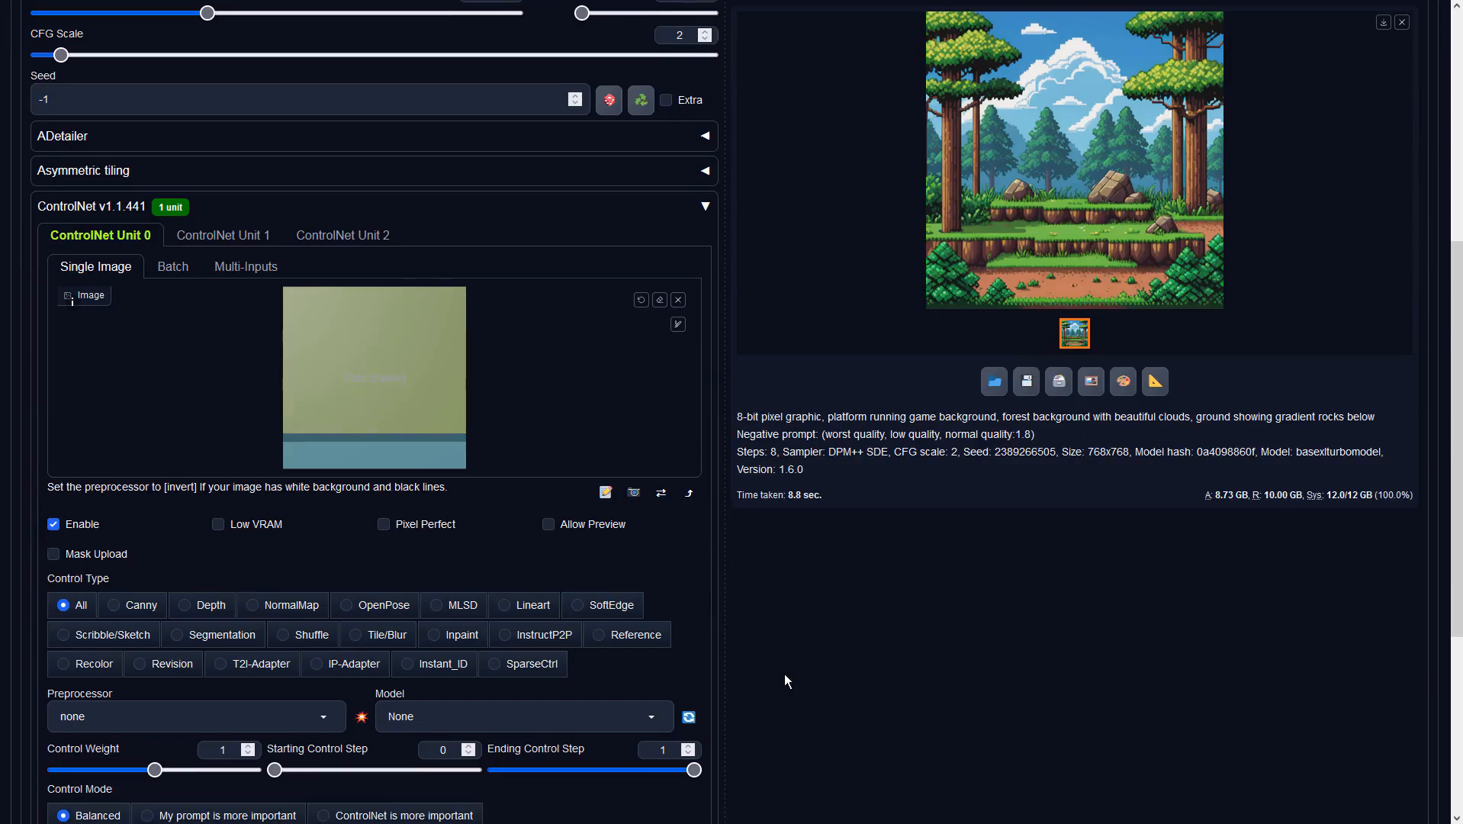
click(185, 604)
click(316, 723)
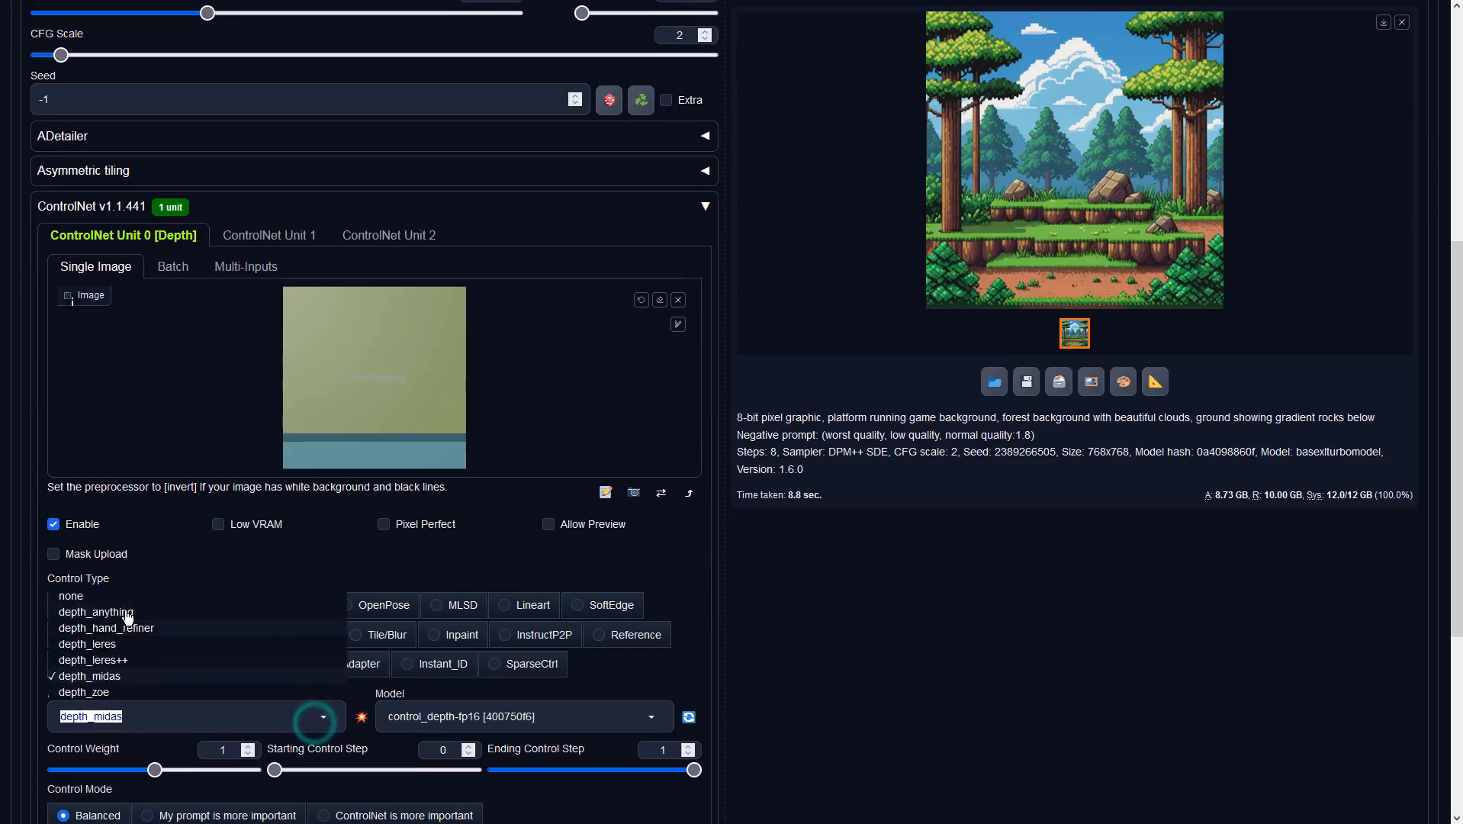
click(76, 595)
click(511, 725)
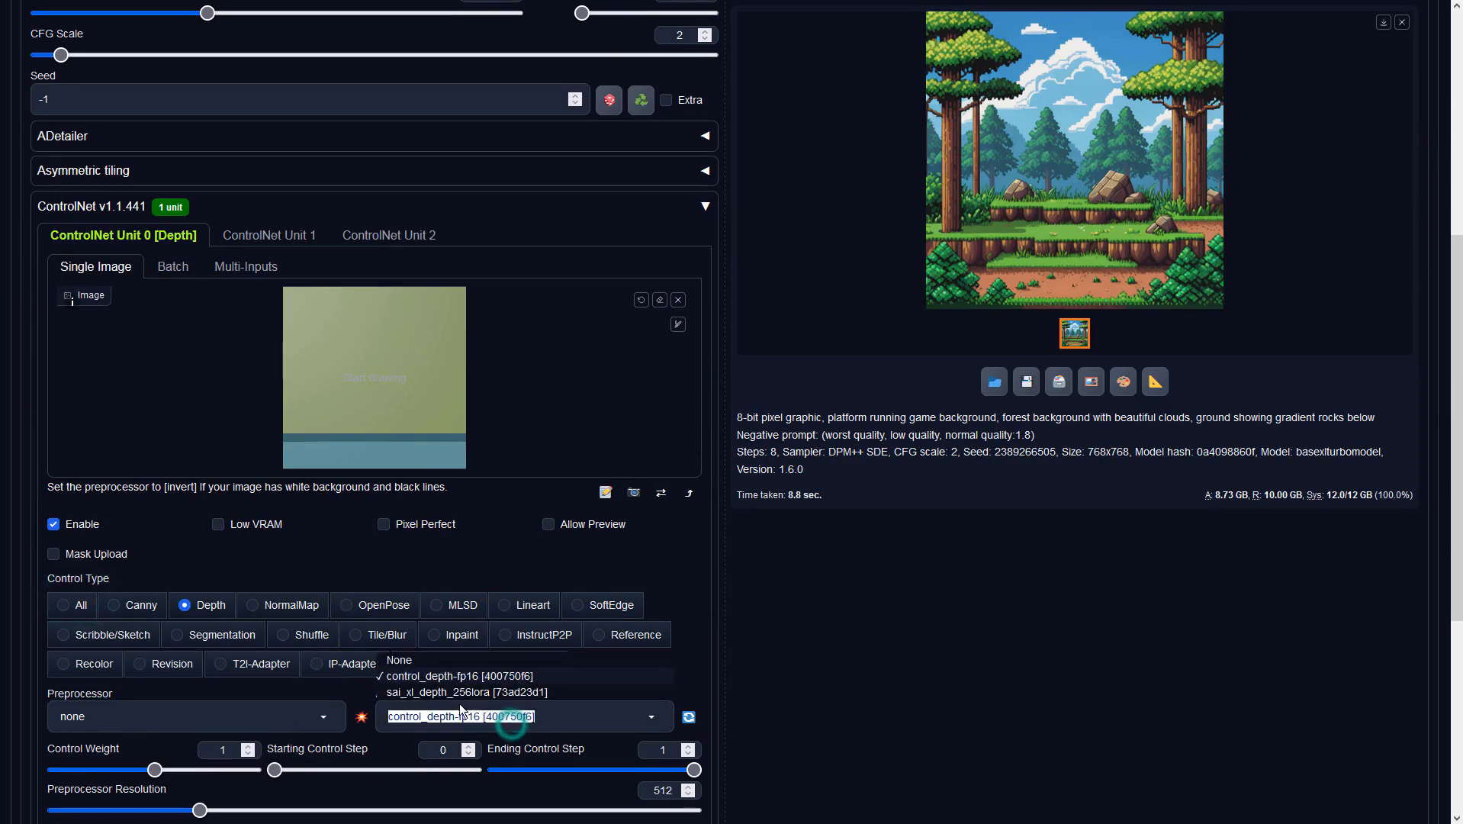
click(421, 692)
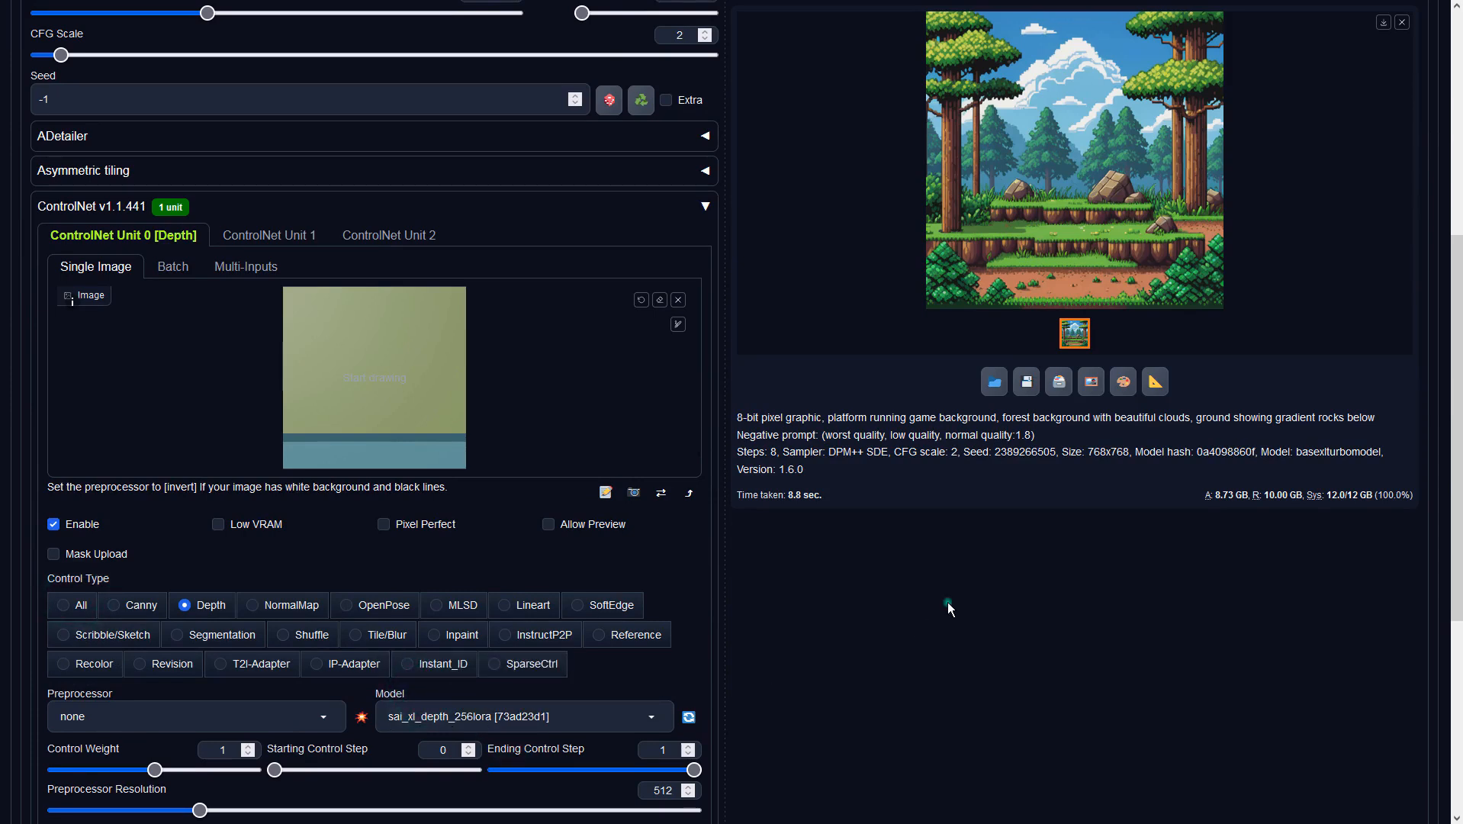
Expand the Asymmetric tiling settings above ControlNet
scroll(863, 543, down, 2)
scroll(862, 544, up, 2)
scroll(866, 549, up, 3)
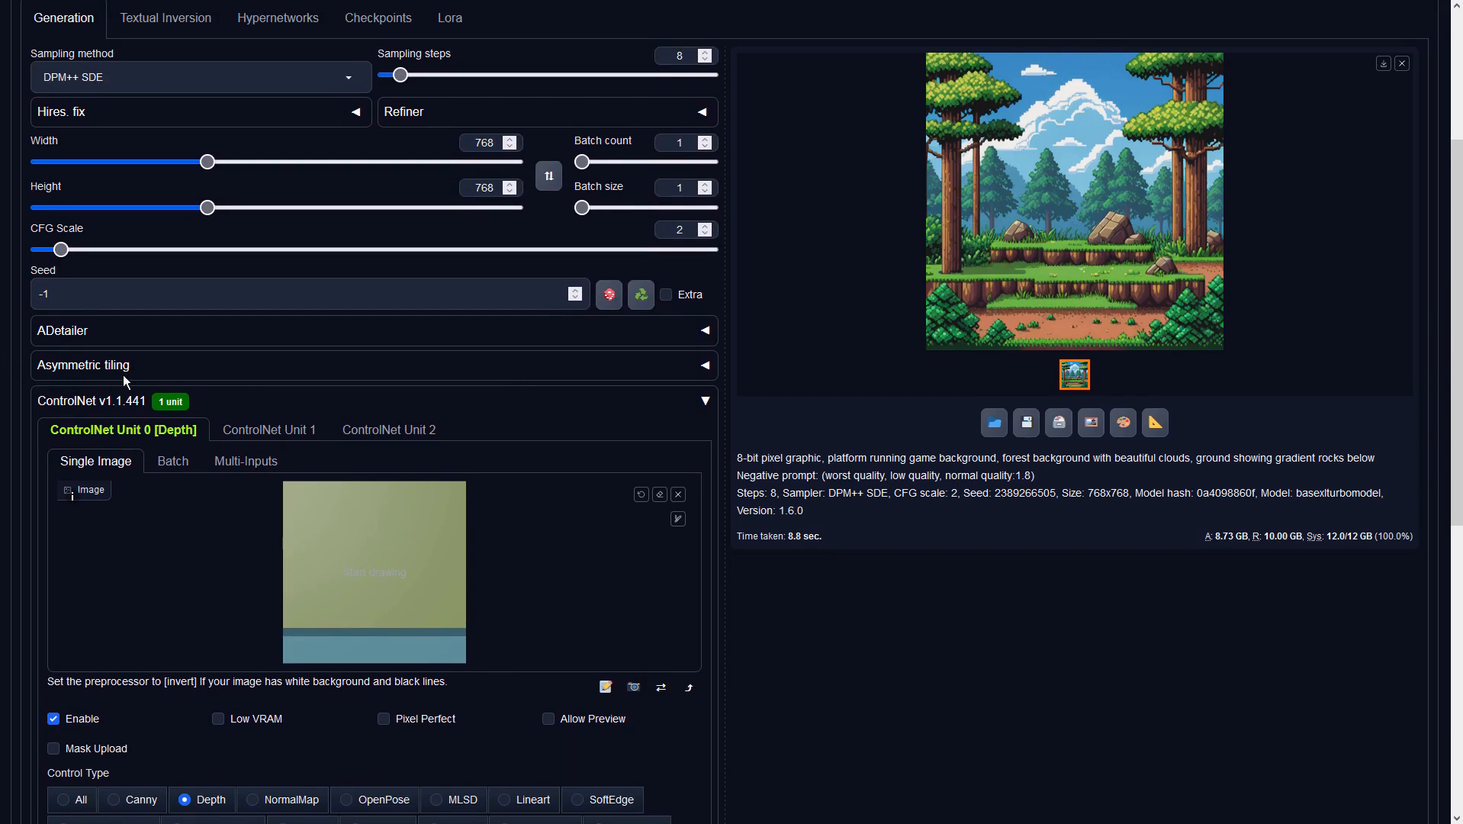
click(125, 371)
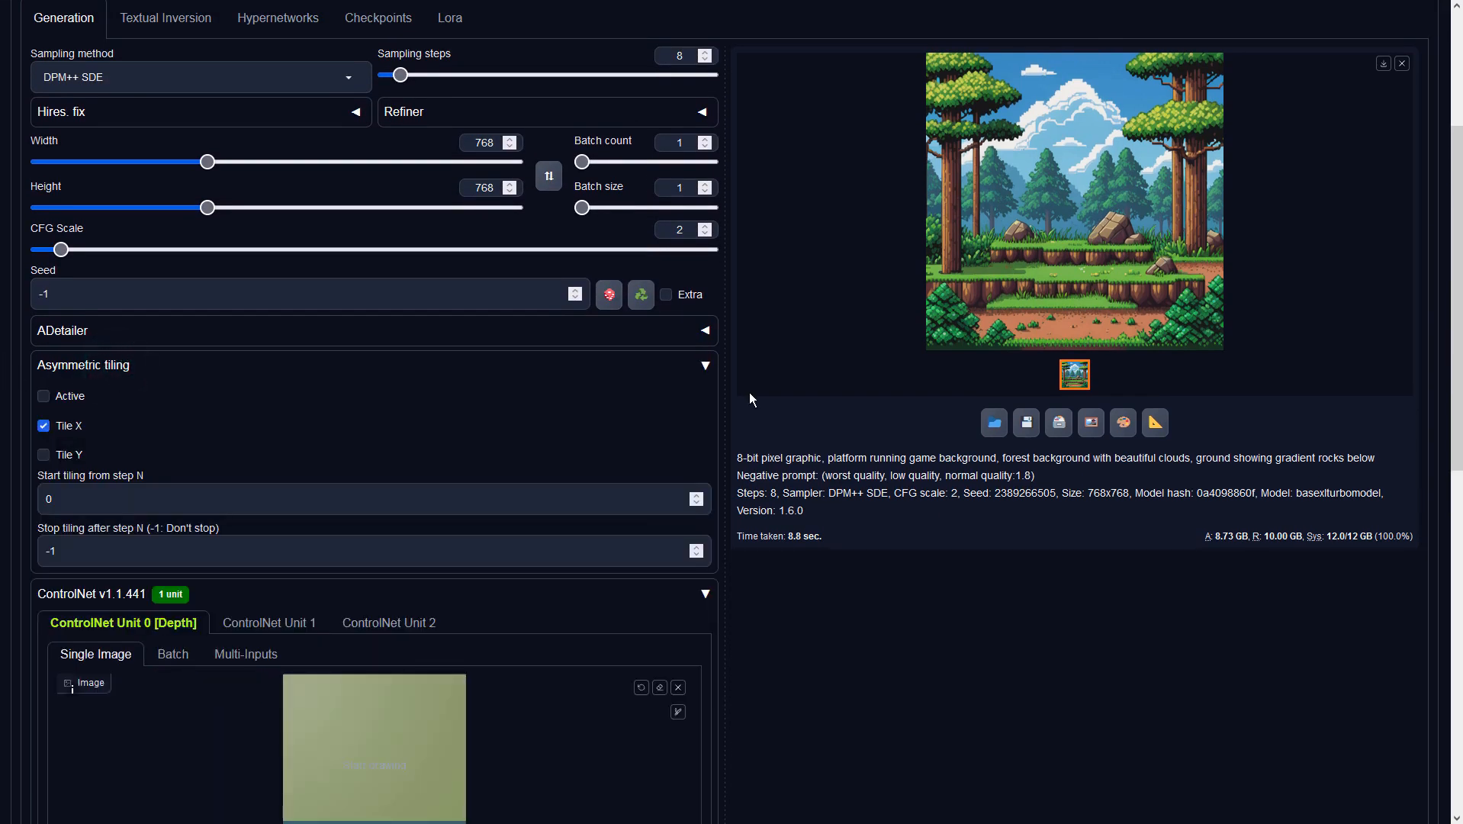
Find asymmetric-tiling-sd-webui among the installed extensions and return to the txt2img settings
scroll(748, 392, up, 4)
click(920, 86)
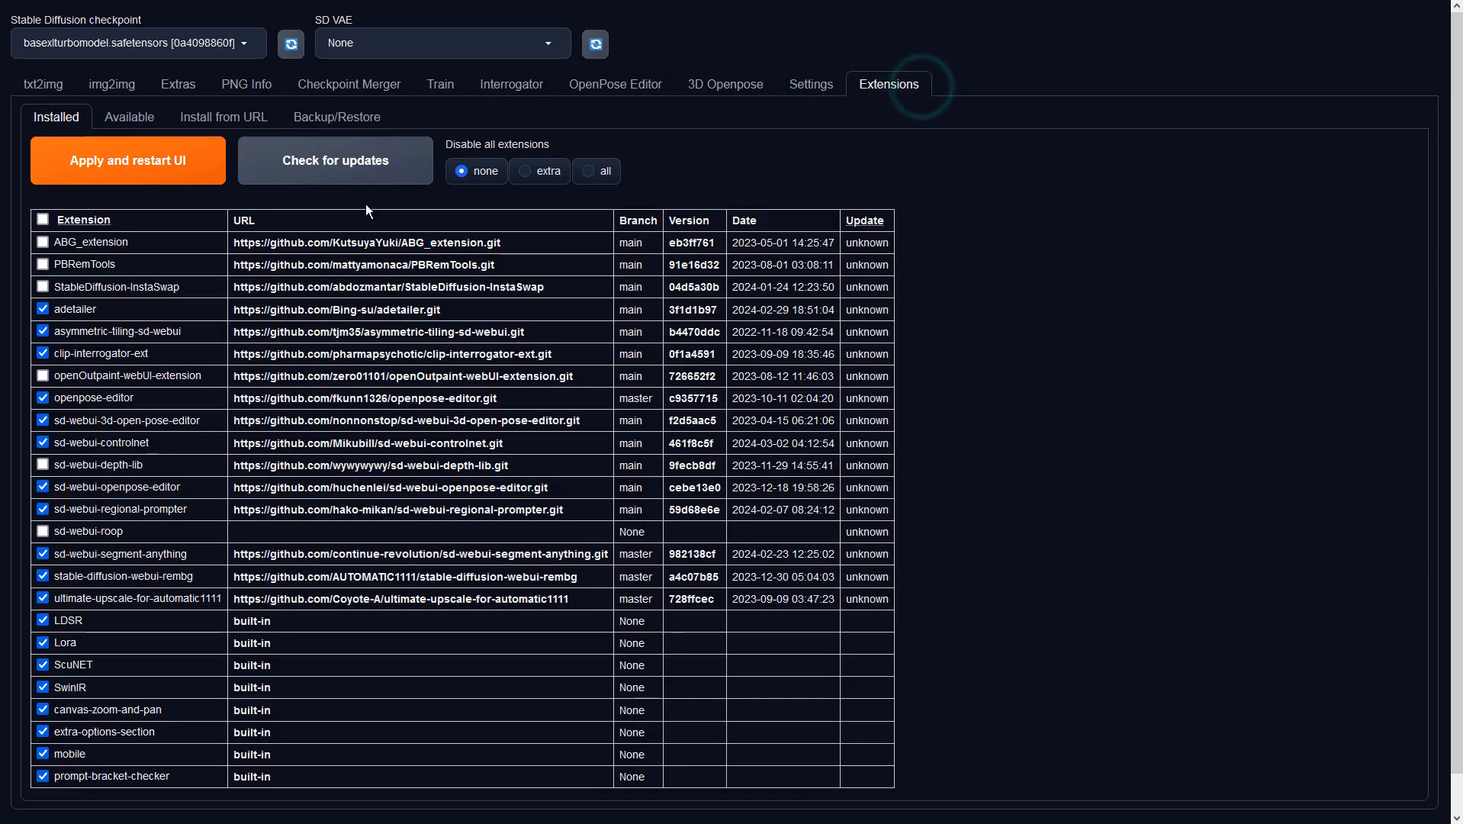
triple_click(187, 331)
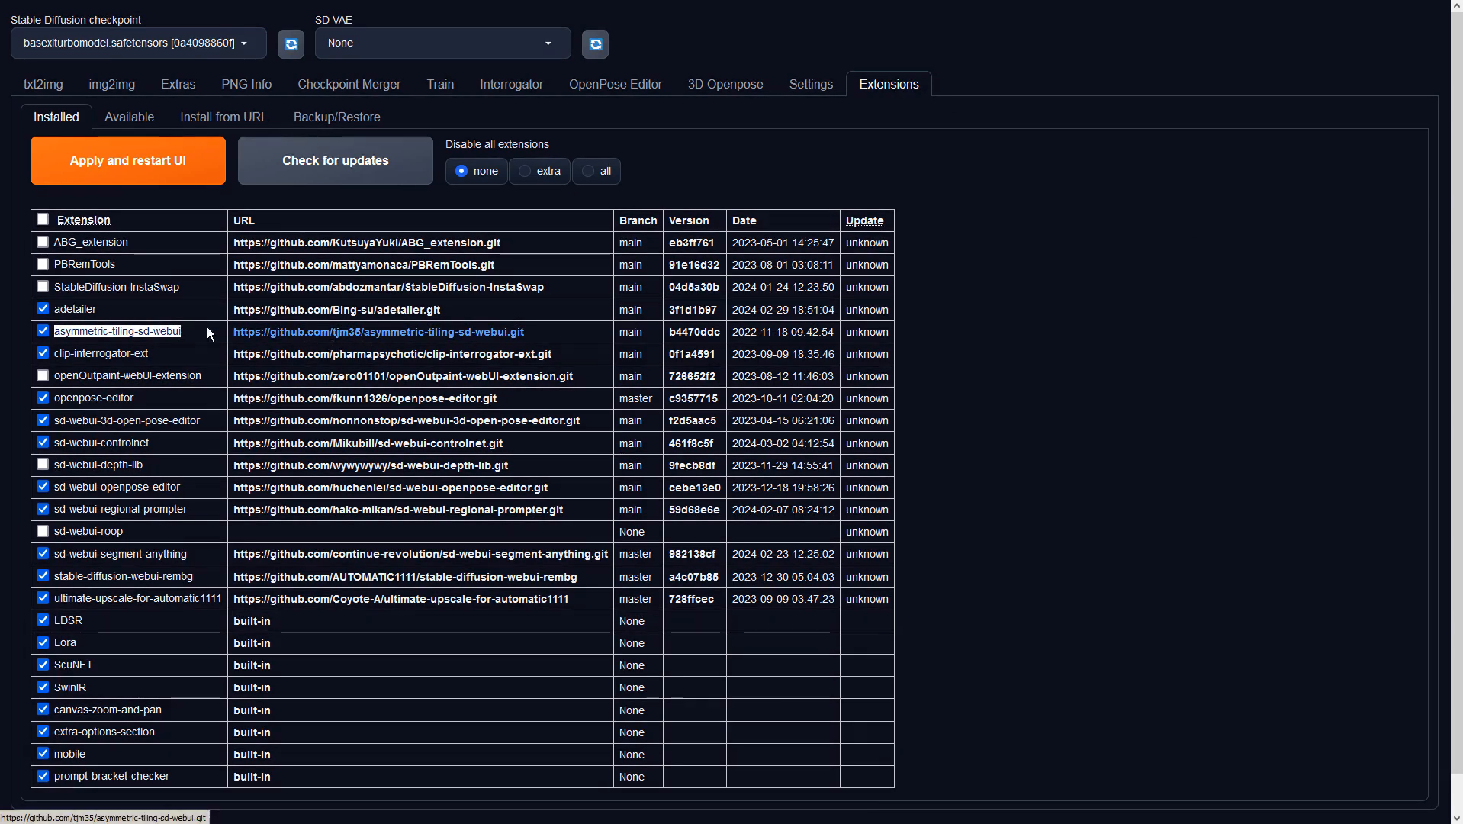
click(42, 84)
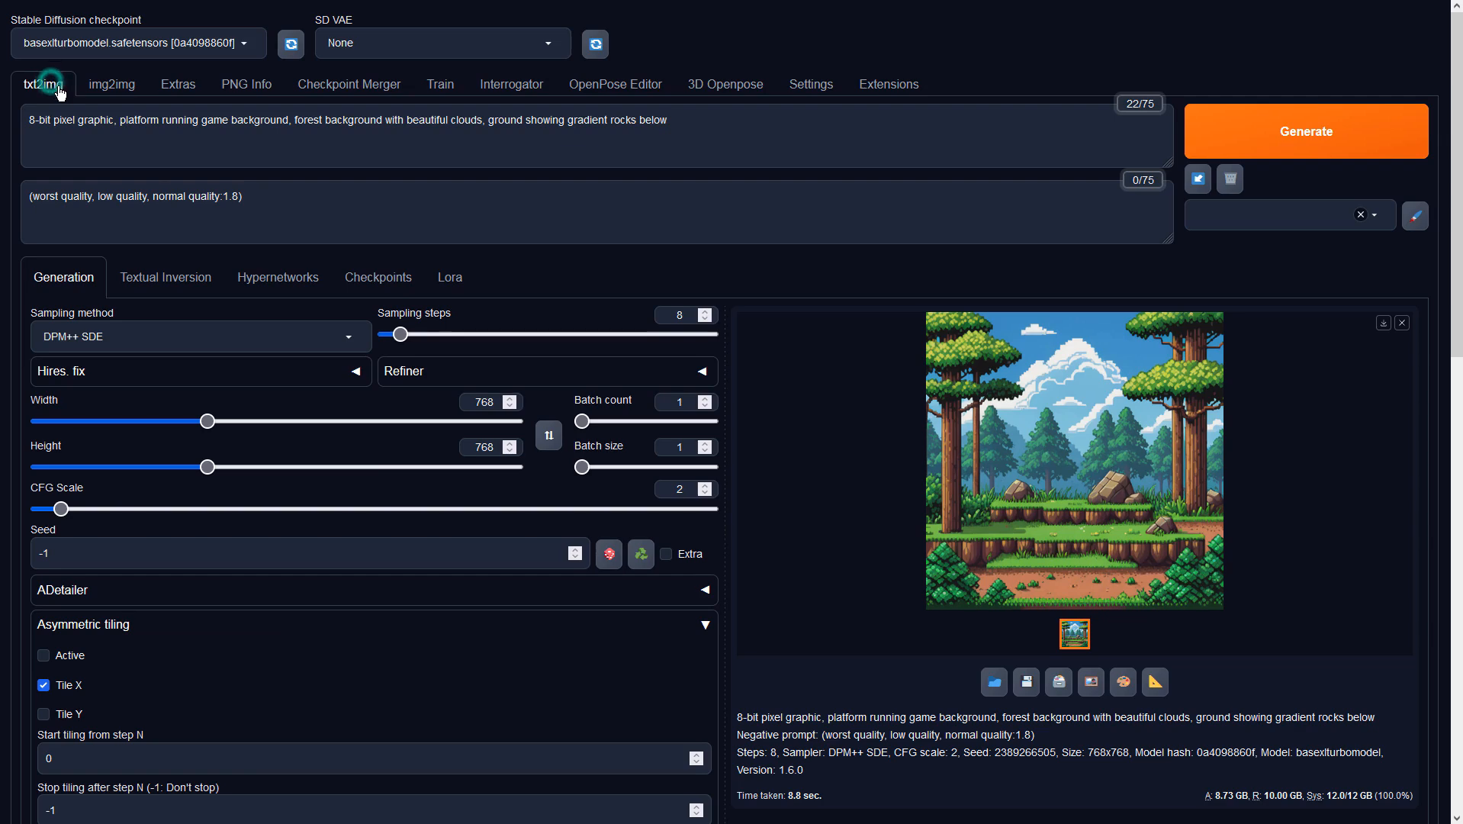
Make asymmetric tiling active with Tile X on and Tile Y off, and generate the image
scroll(370, 514, down, 4)
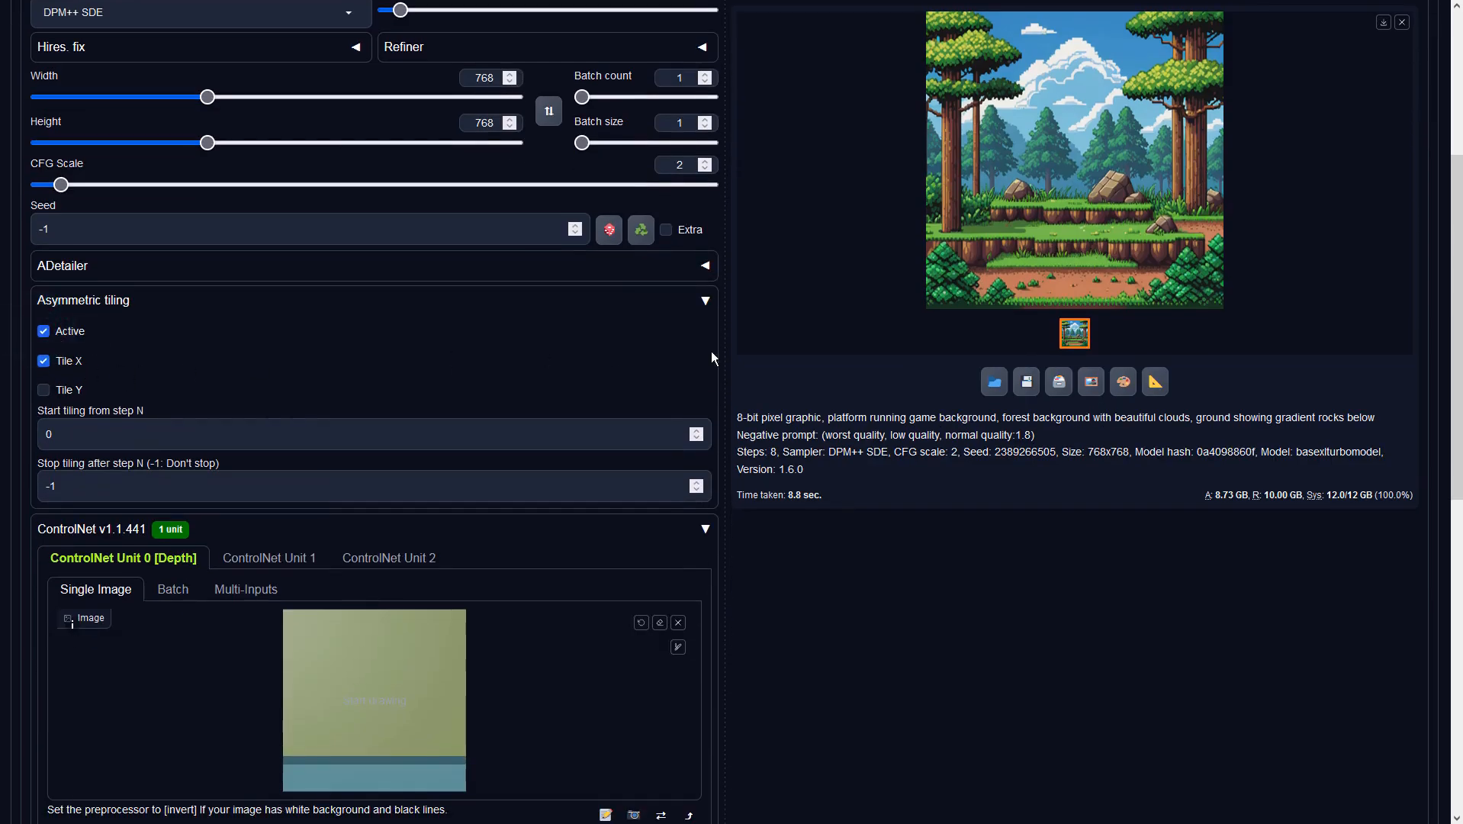
scroll(711, 356, up, 5)
click(1266, 138)
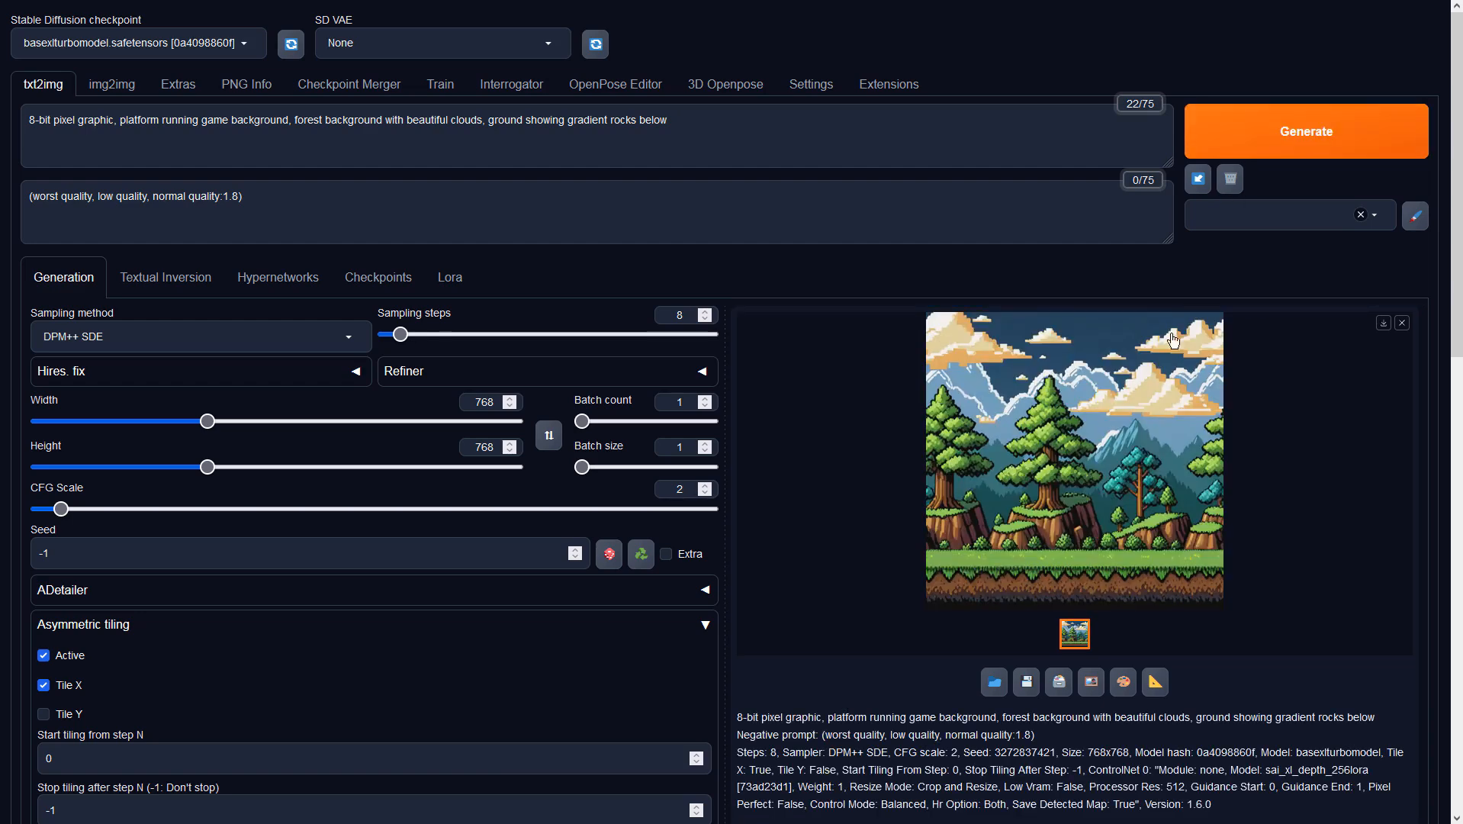
View the generated image 00003-3272837421.png in Krita, turn on wrap-around mode and inspect how its edges repeat
click(1062, 462)
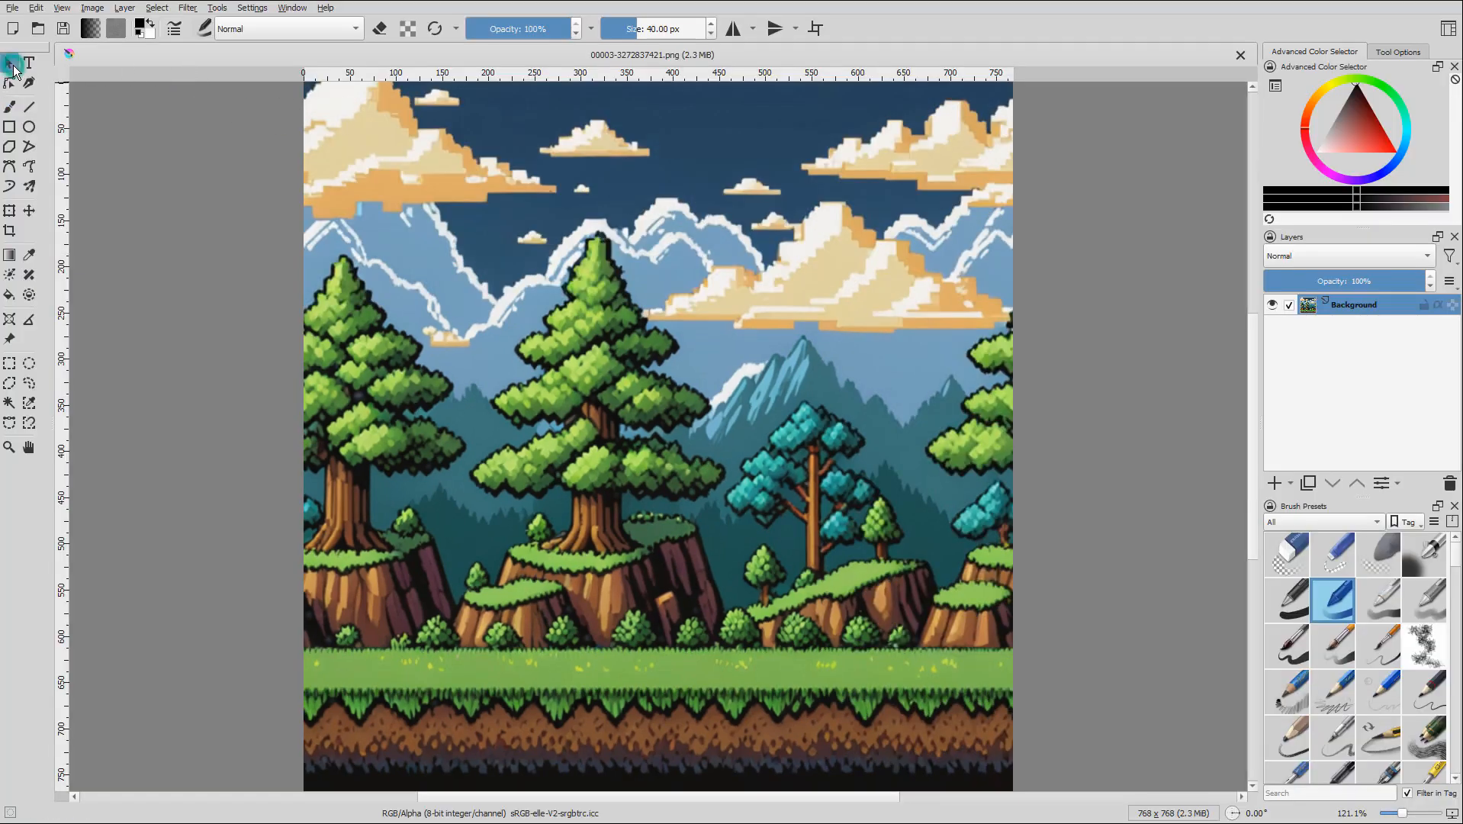
click(8, 62)
click(815, 29)
click(815, 29)
click(815, 29)
click(816, 32)
click(817, 31)
scroll(933, 268, down, 3)
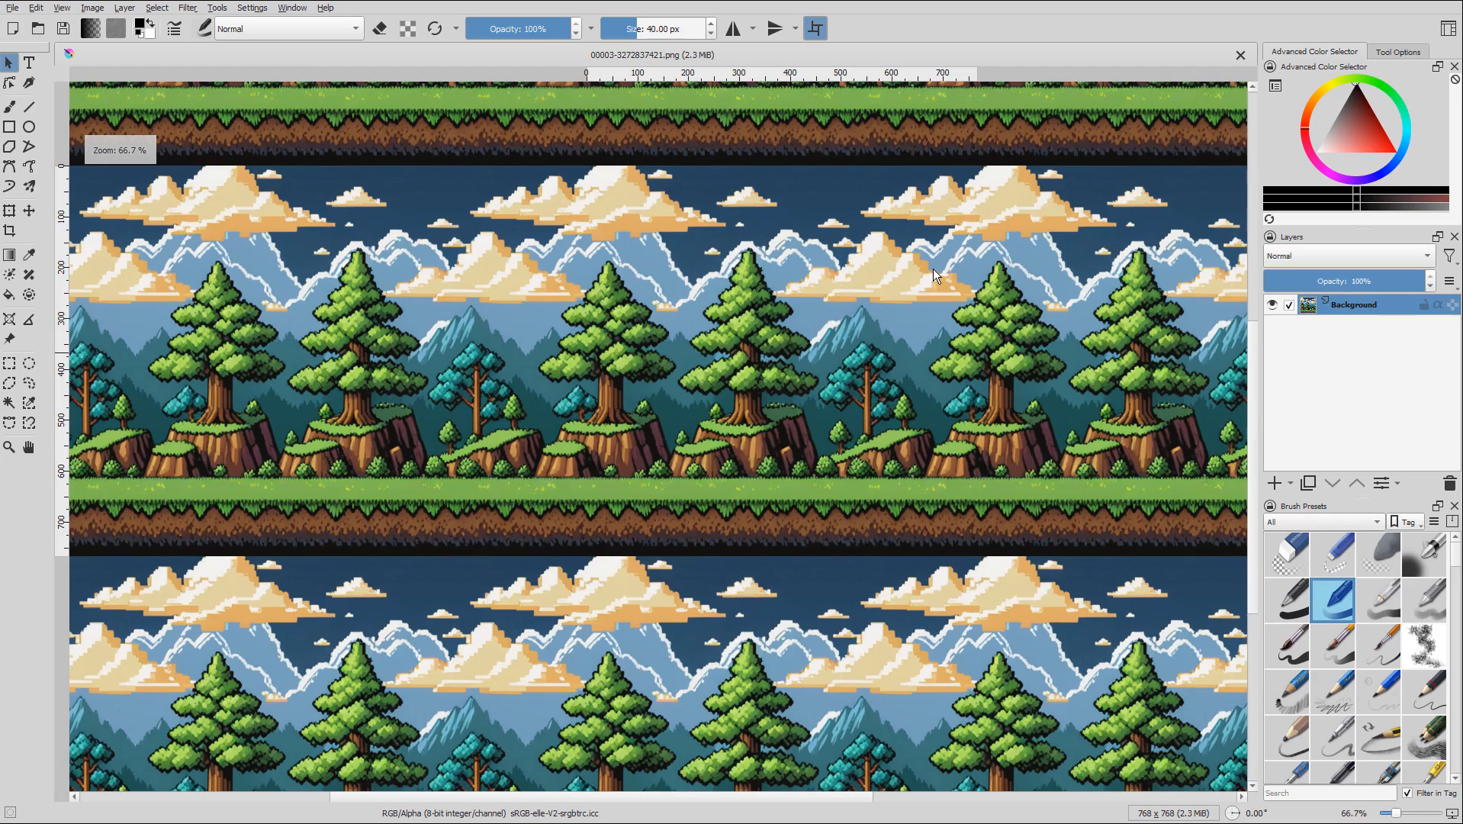
scroll(933, 268, down, 2)
scroll(933, 268, up, 1)
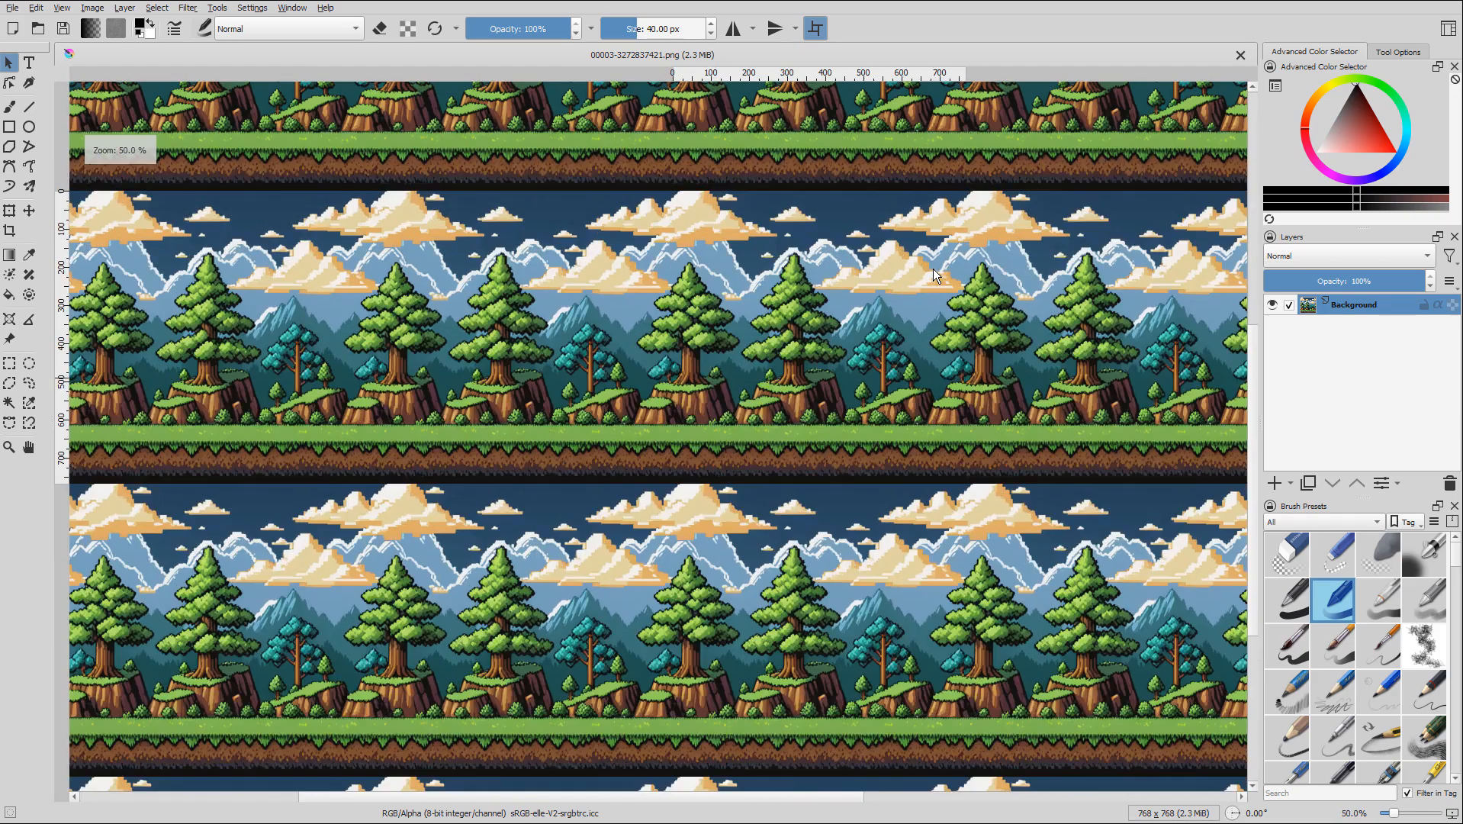
drag(456, 367, 1089, 539)
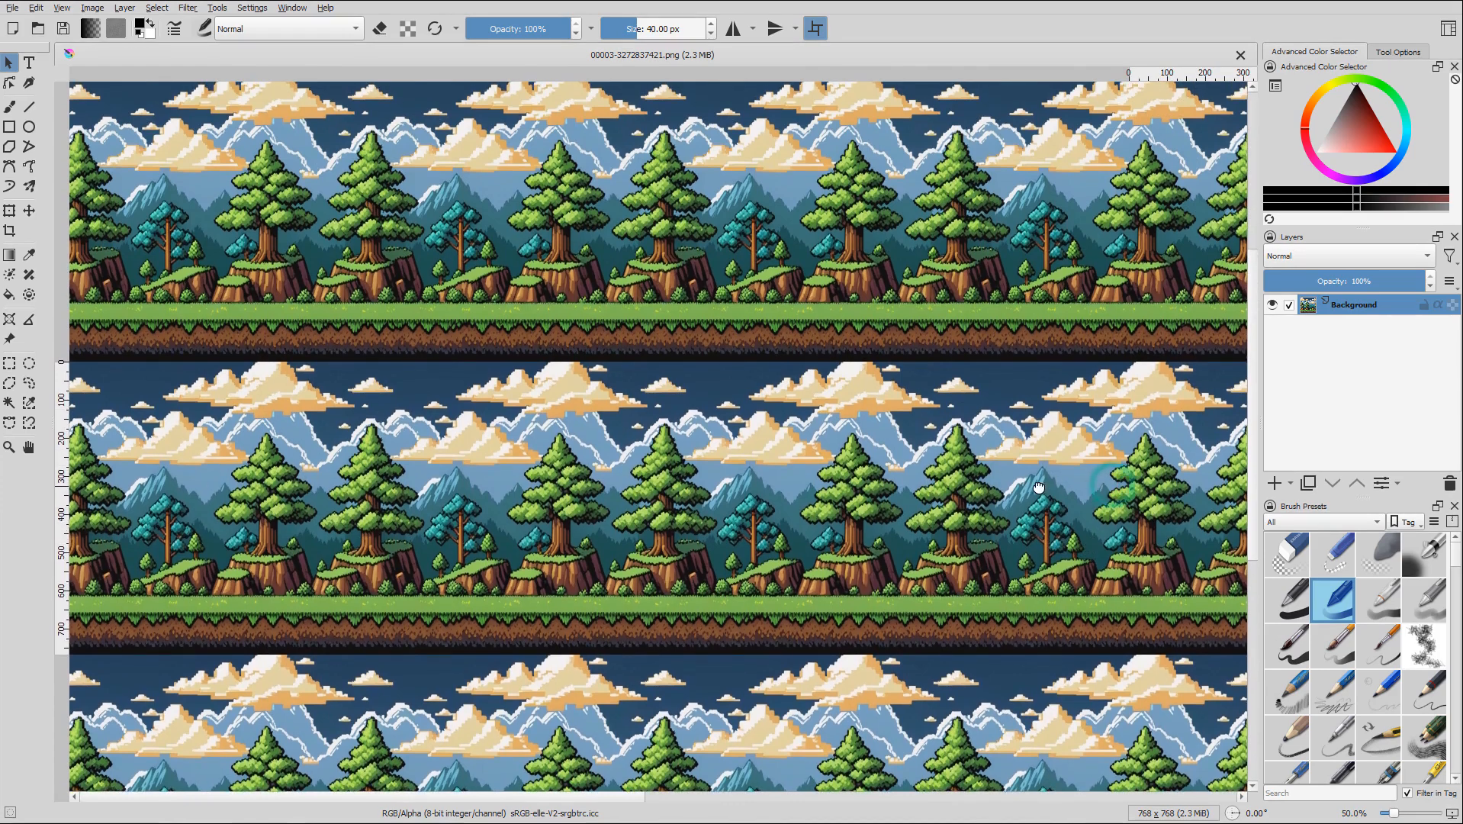
Compare the 768 x 768 image in Krita with wrap-around mode off and on, and inspect the seams between its horizontal repeats
drag(1112, 483, 532, 446)
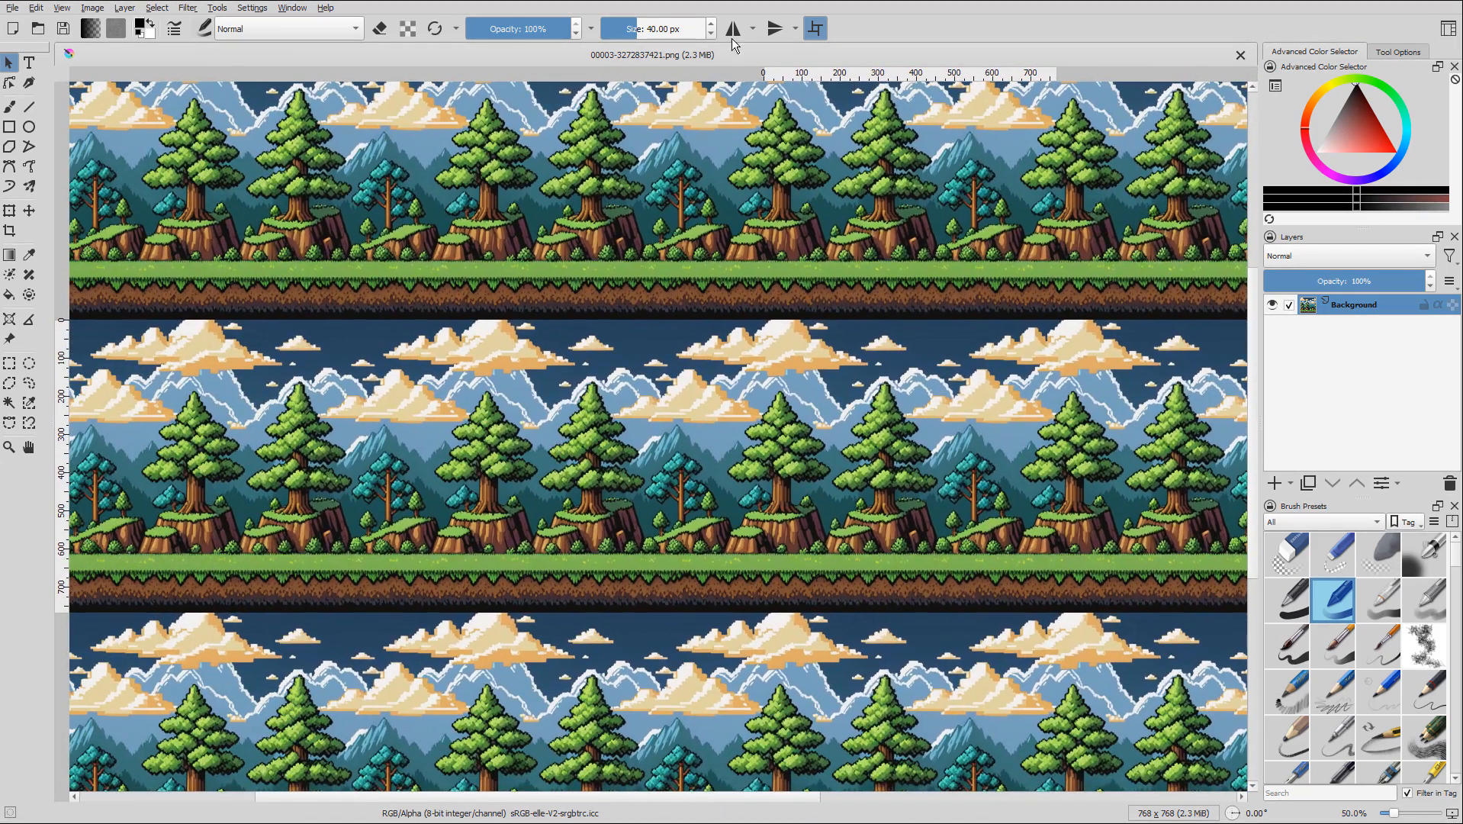
click(822, 31)
drag(1001, 440, 788, 437)
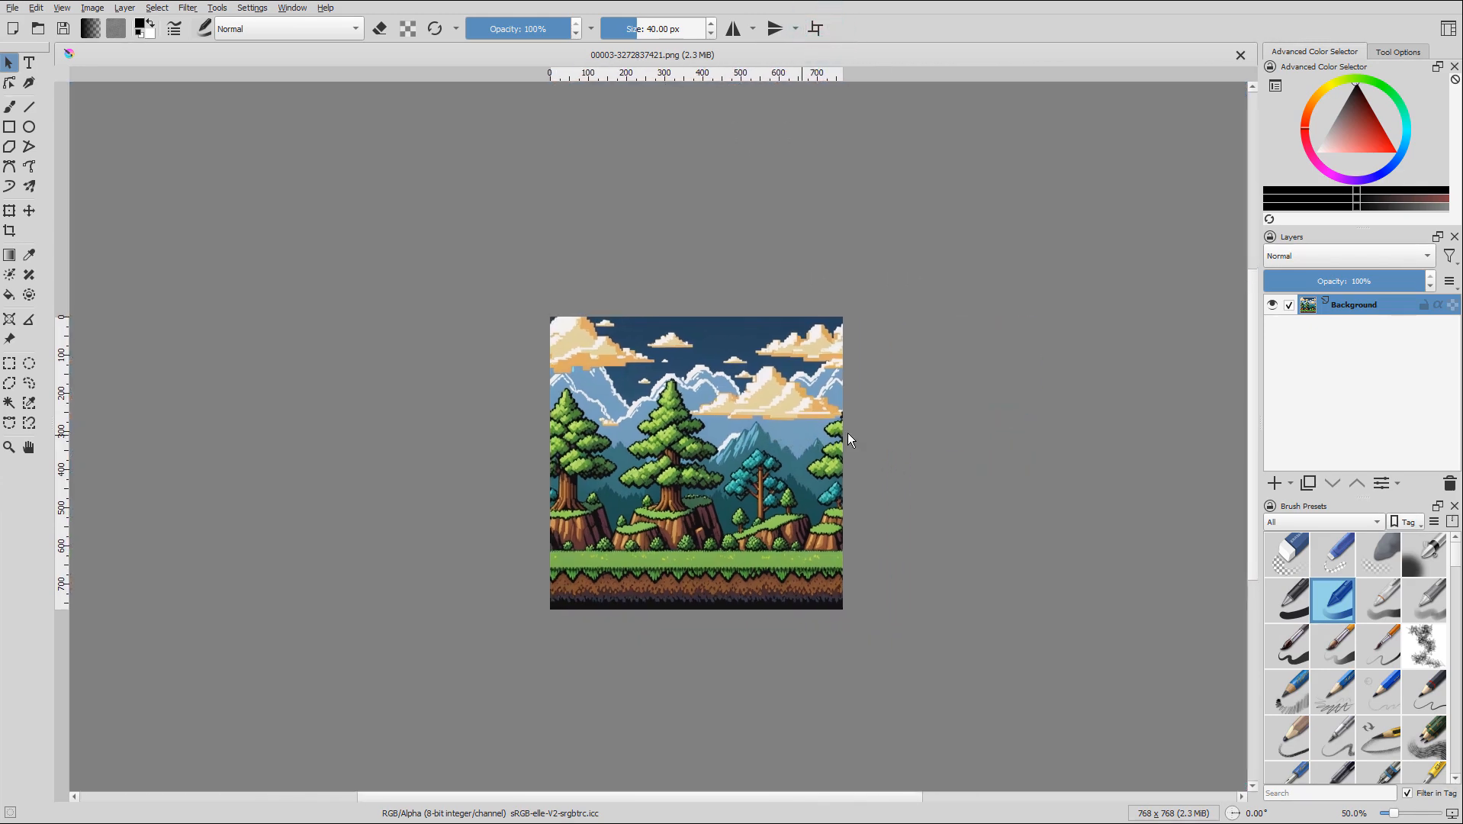
scroll(869, 436, up, 3)
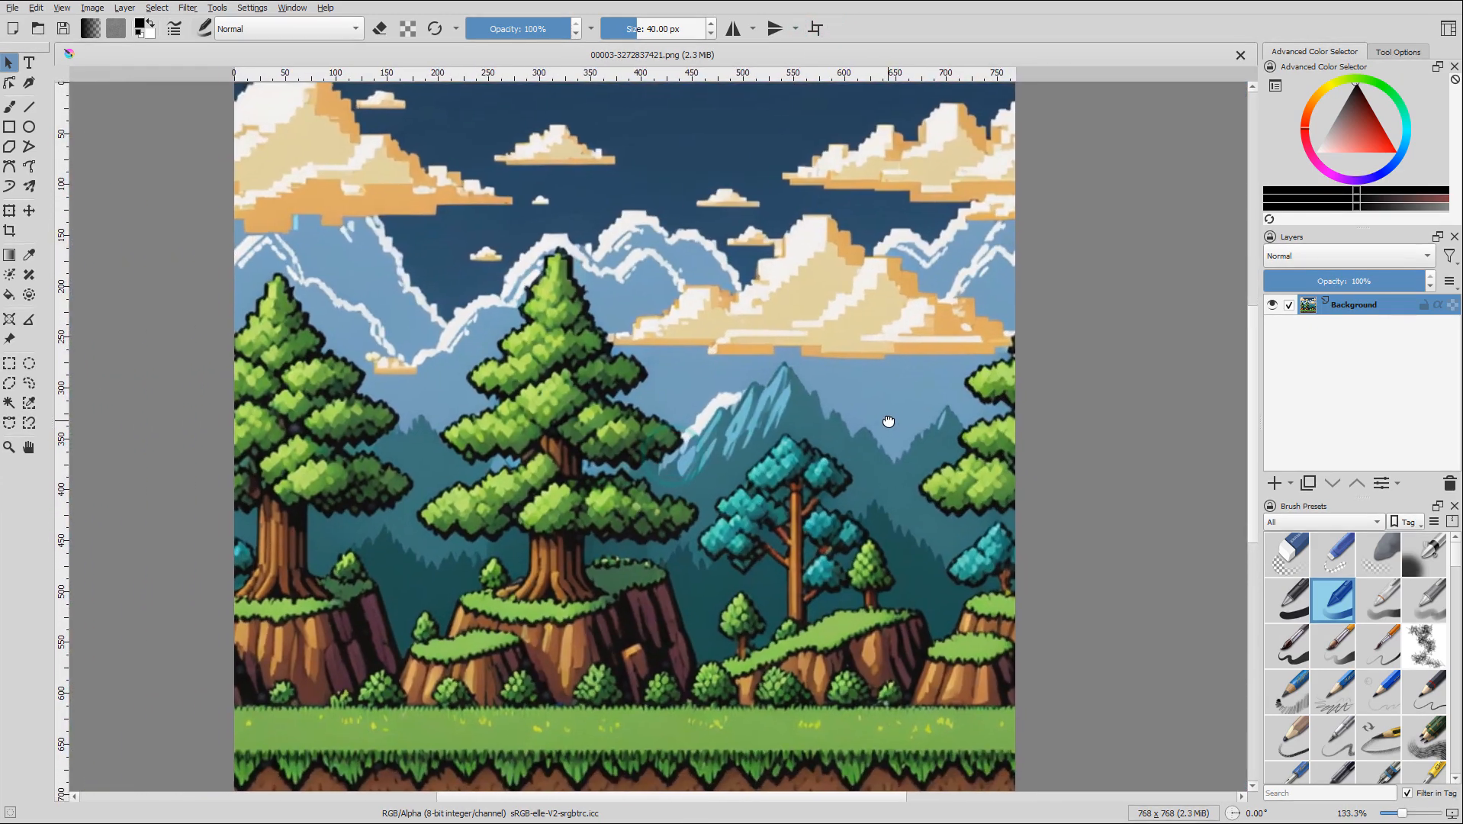
drag(889, 421, 896, 418)
click(815, 29)
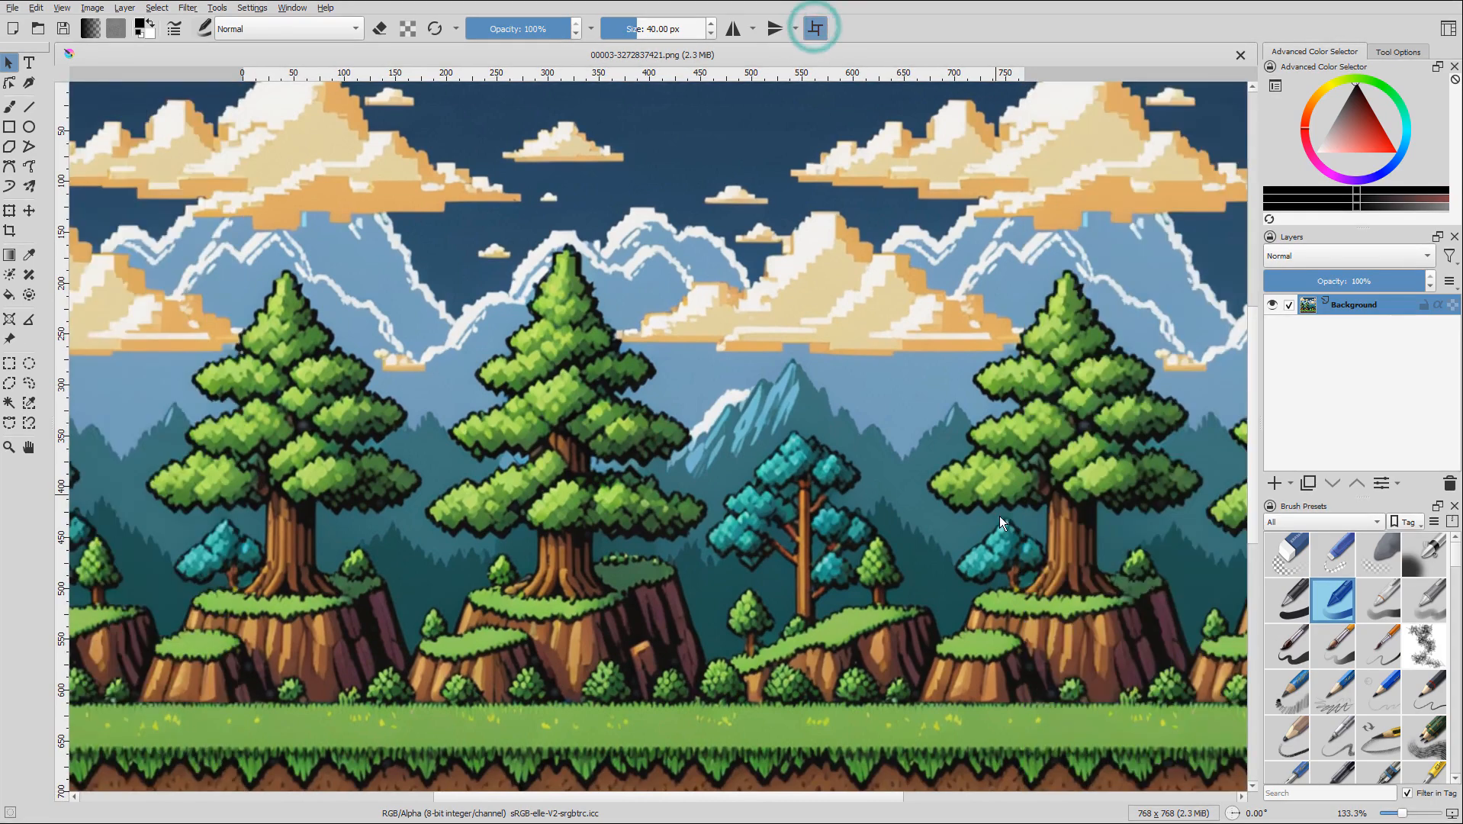
drag(999, 515, 693, 546)
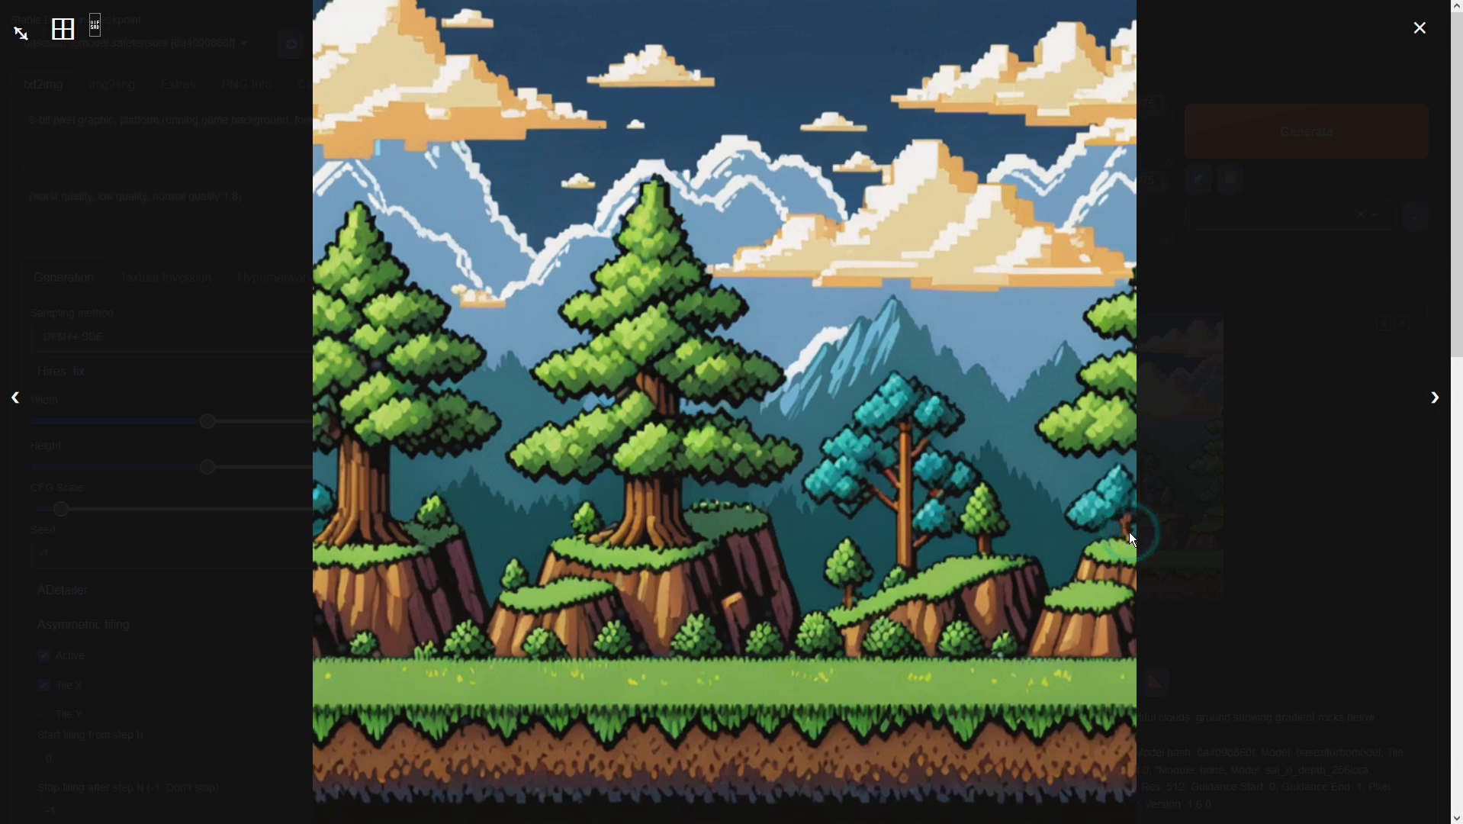
Send the generated txt2img forest image and its prompts to img2img, and review the img2img generation settings
click(1026, 525)
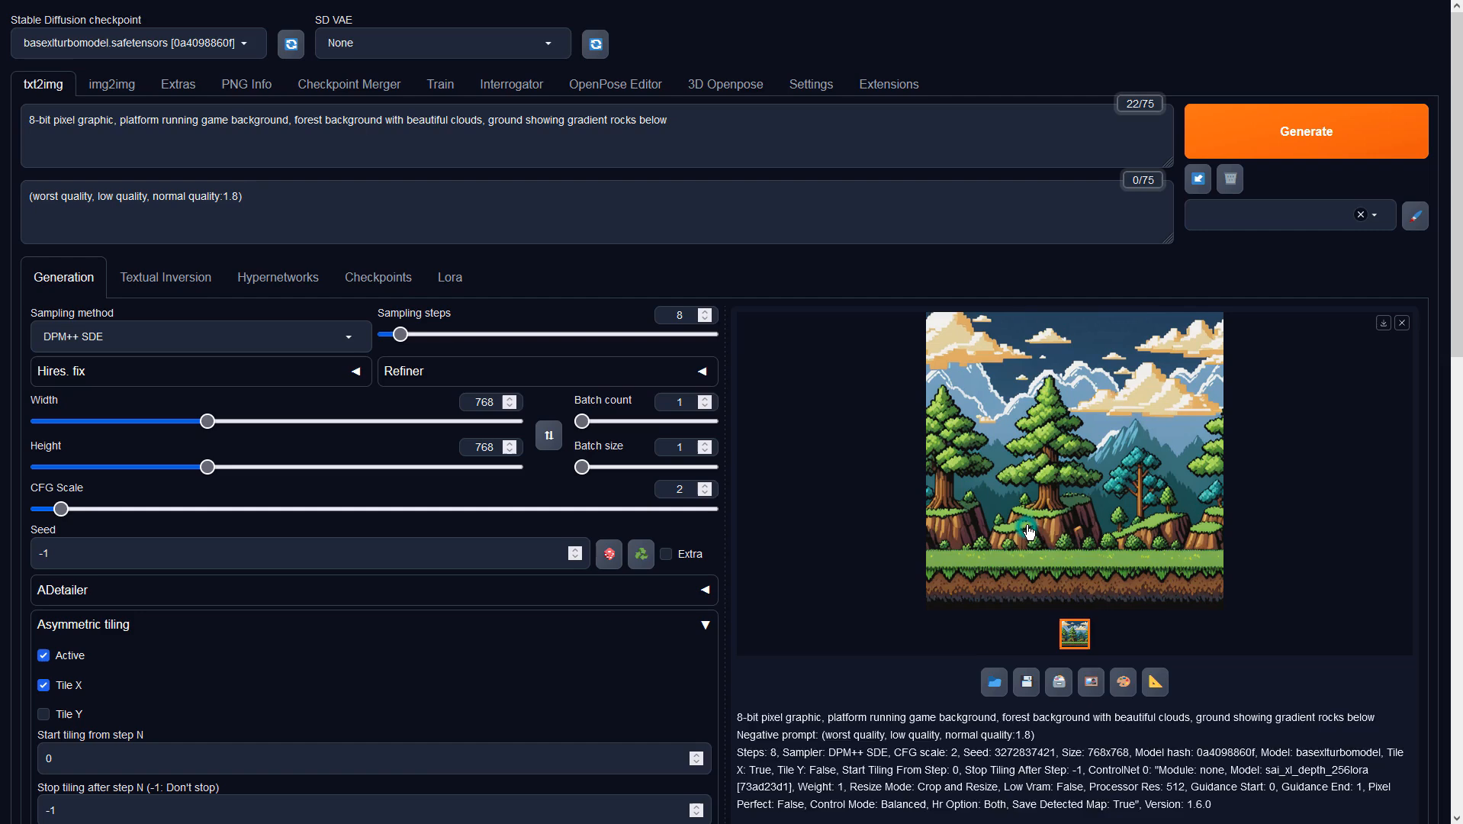
click(1091, 686)
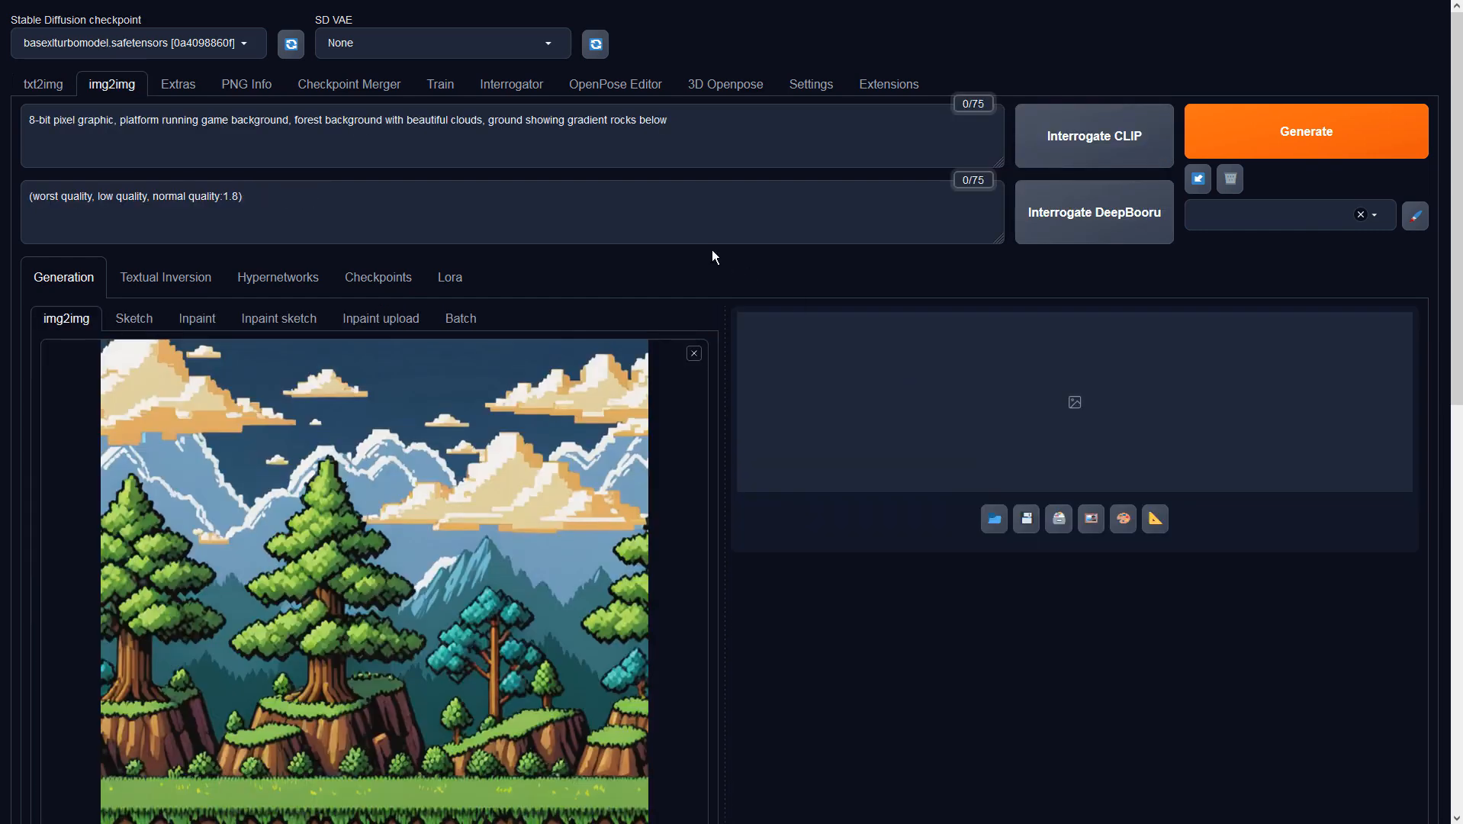
scroll(712, 249, down, 4)
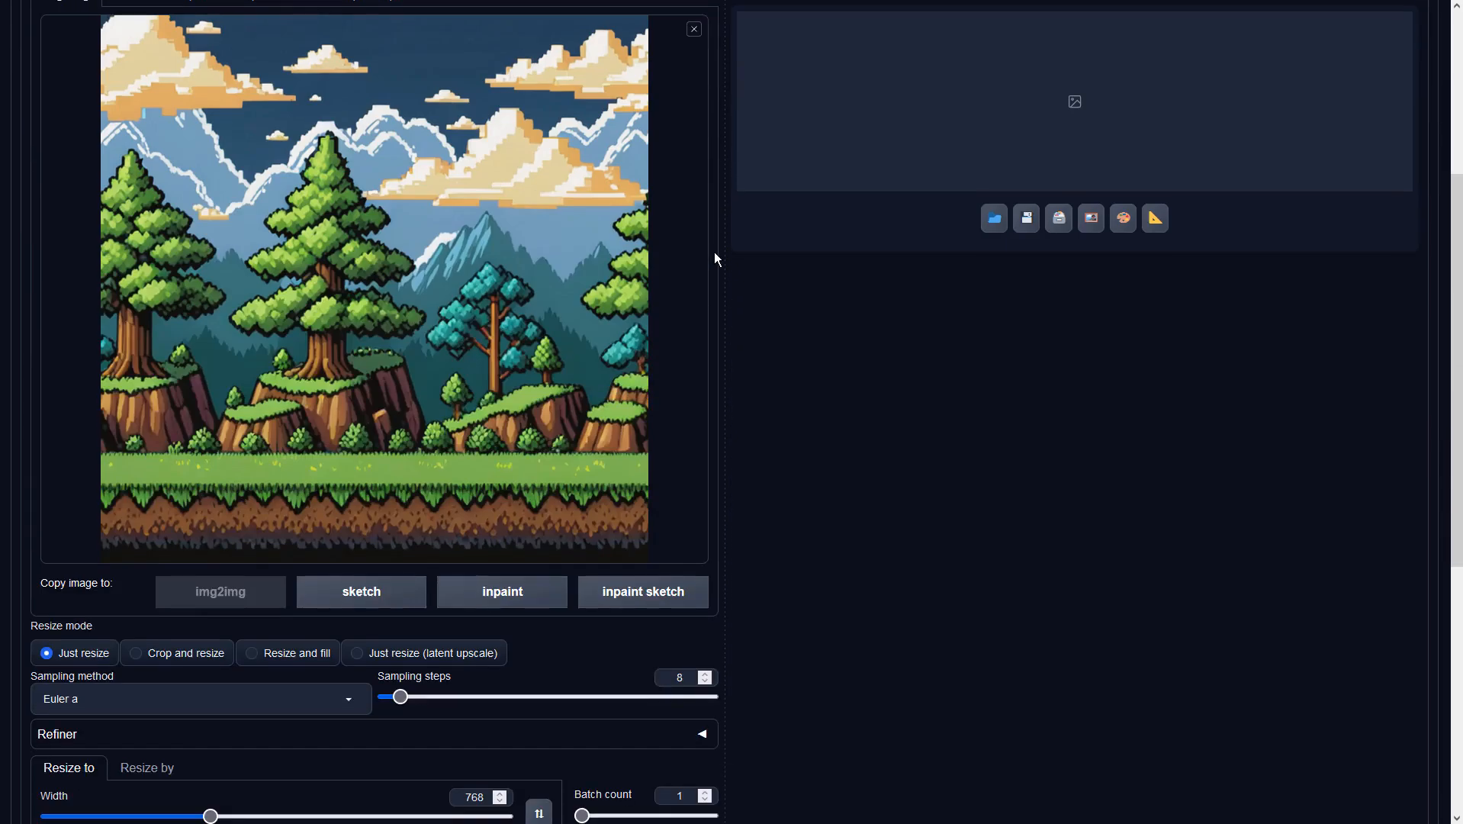
scroll(716, 256, down, 5)
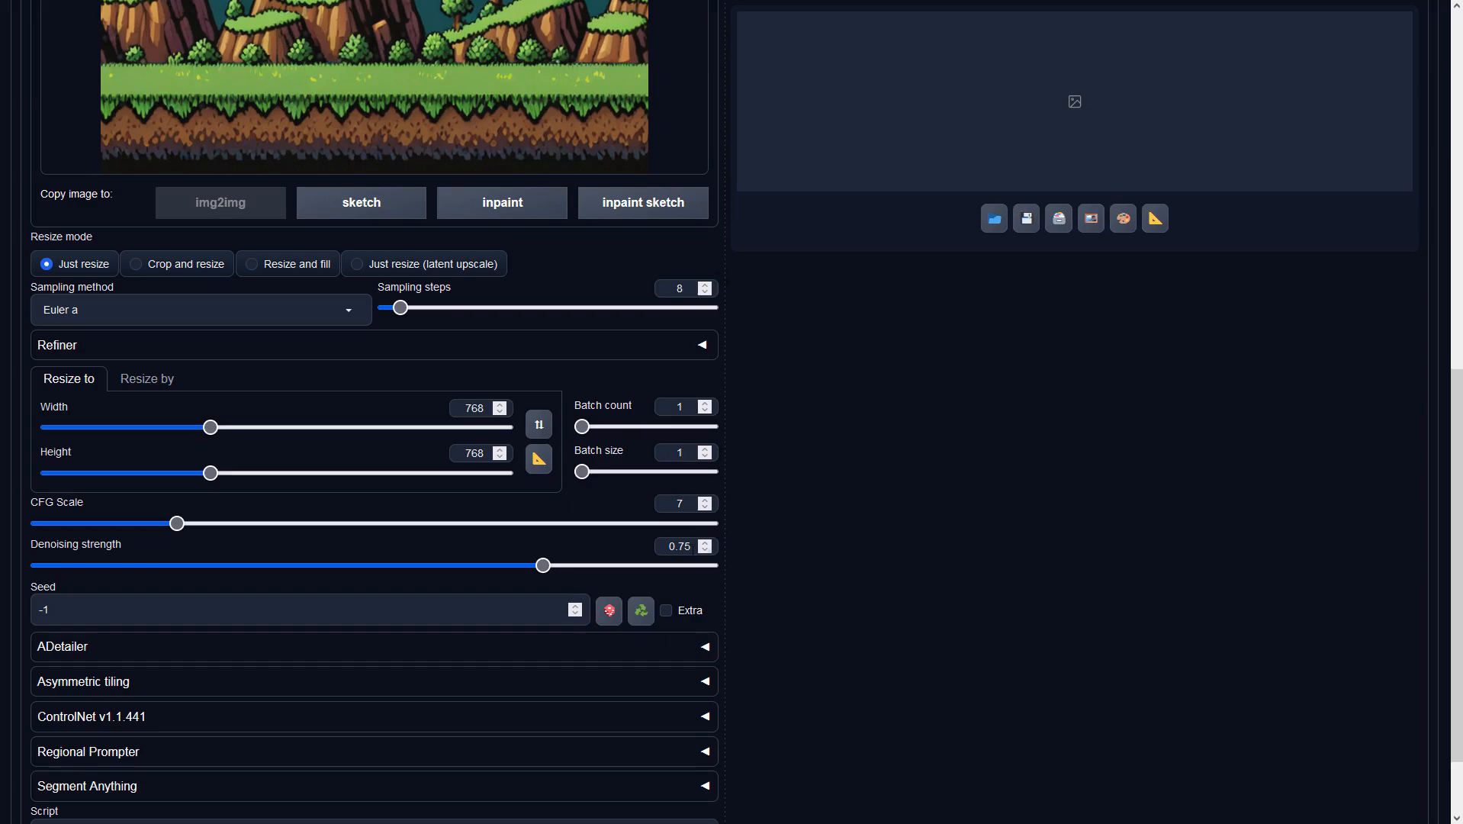
Generate an img2img variation of the forest background with the existing settings and view the result enlarged
scroll(955, 510, up, 9)
click(1236, 133)
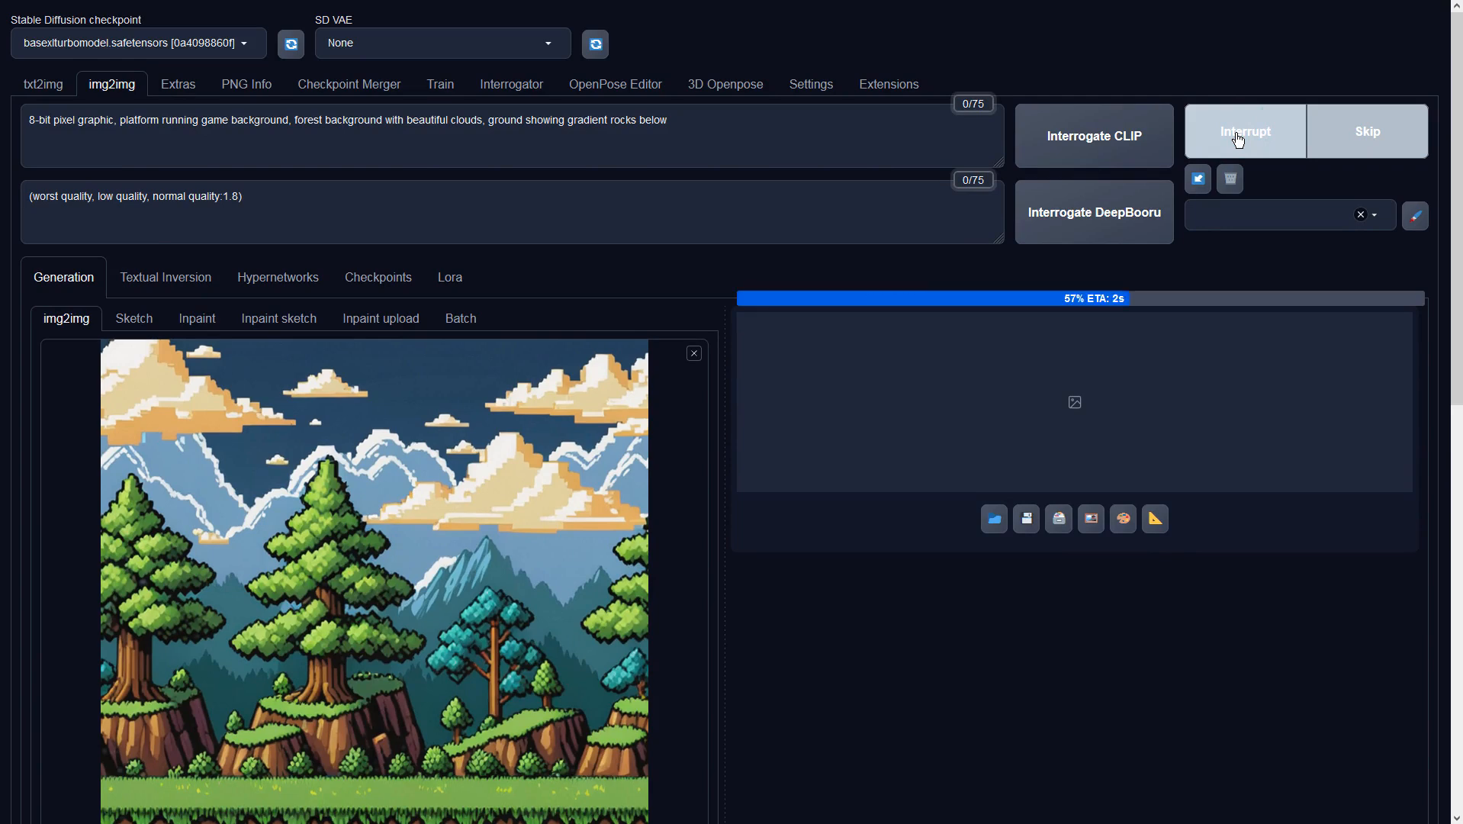
click(1100, 443)
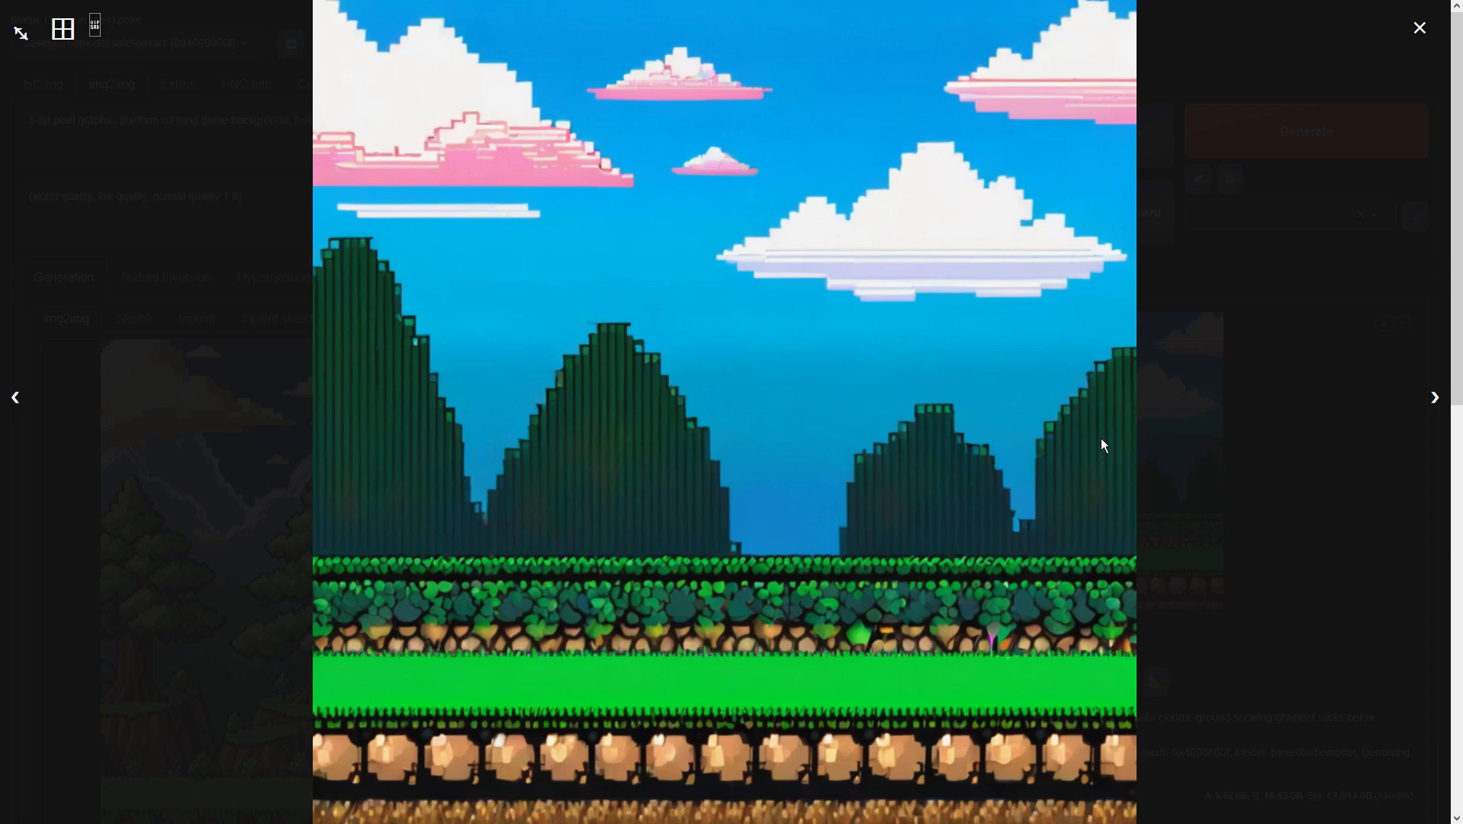
click(1100, 445)
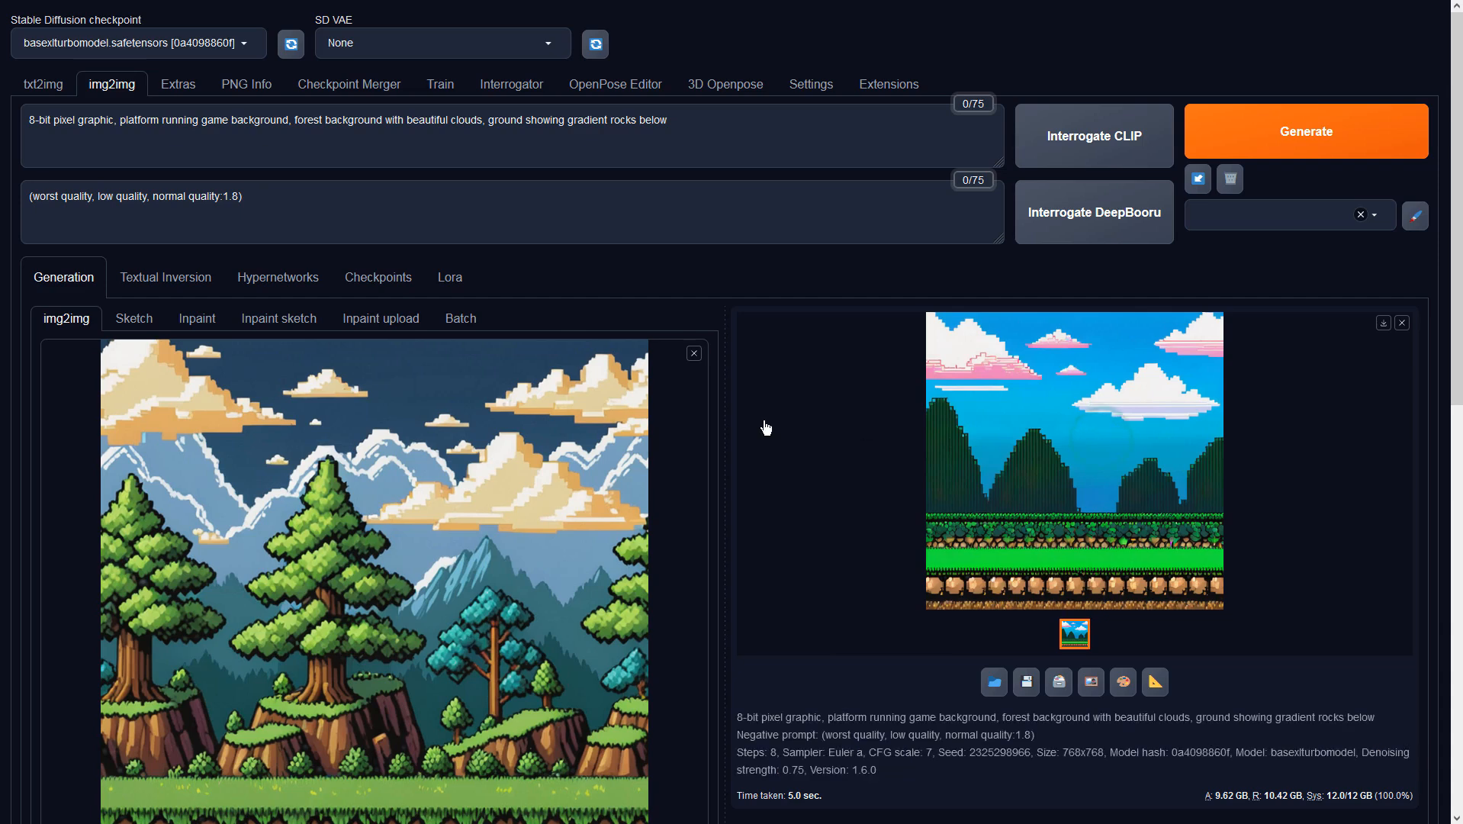
Set the img2img CFG Scale to 2 and the sampling method to DPM++ SDE
scroll(218, 568, down, 4)
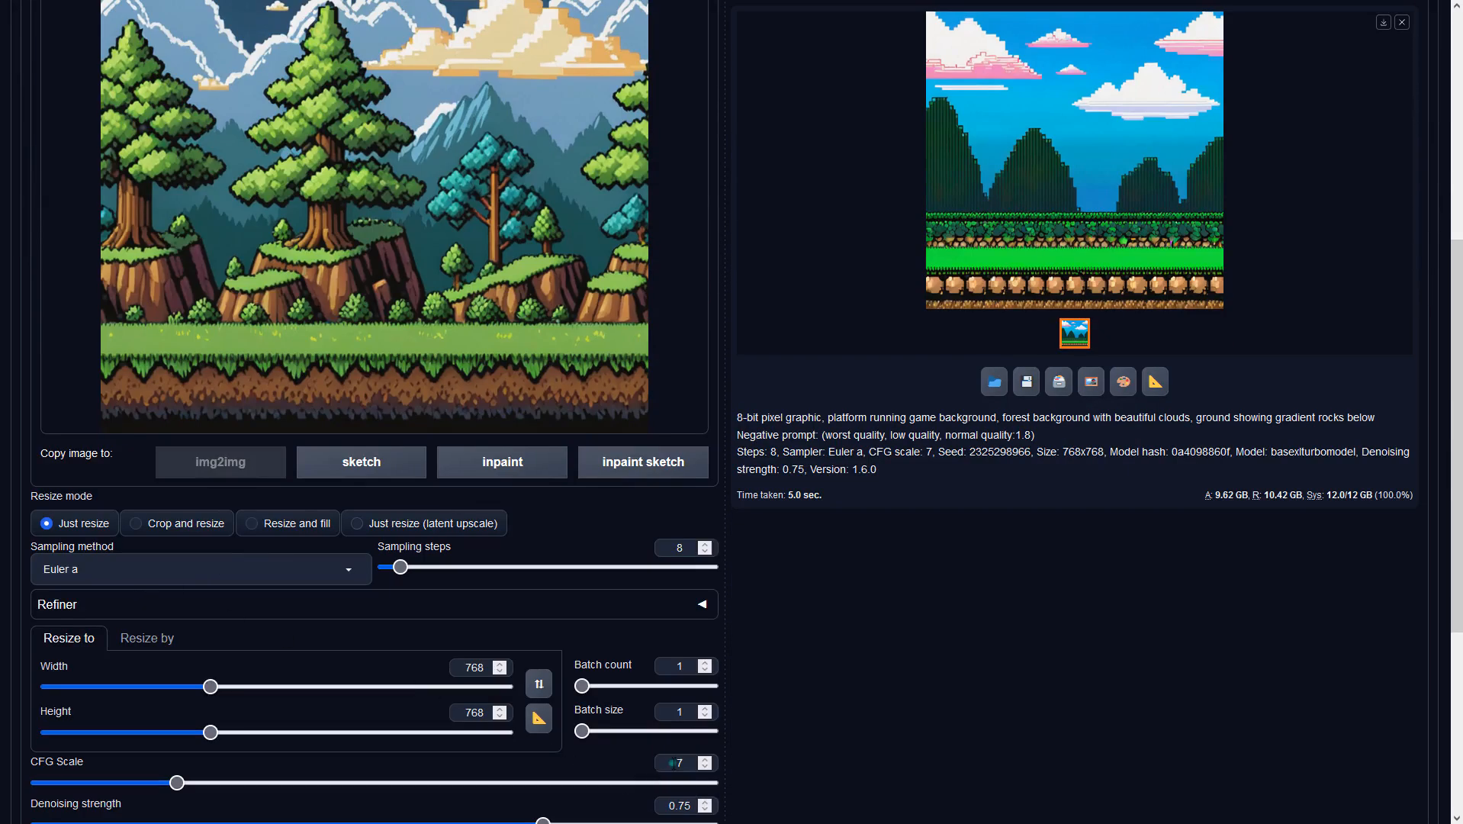
double_click(673, 763)
text(2)
click(255, 572)
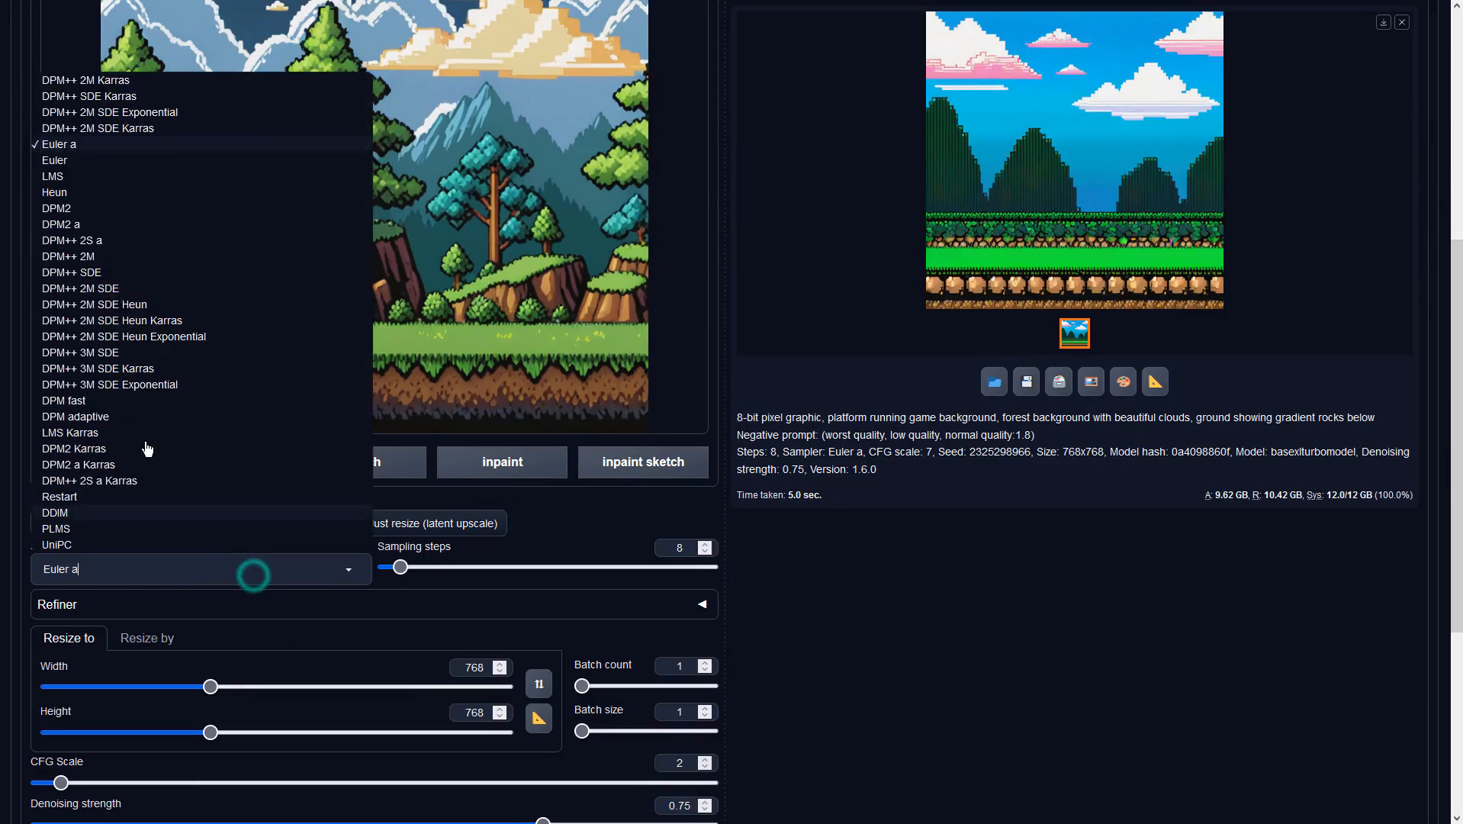
click(105, 275)
Generate a new img2img variation with the DPM++ SDE sampler and CFG Scale 2, and view it enlarged
scroll(1126, 481, up, 4)
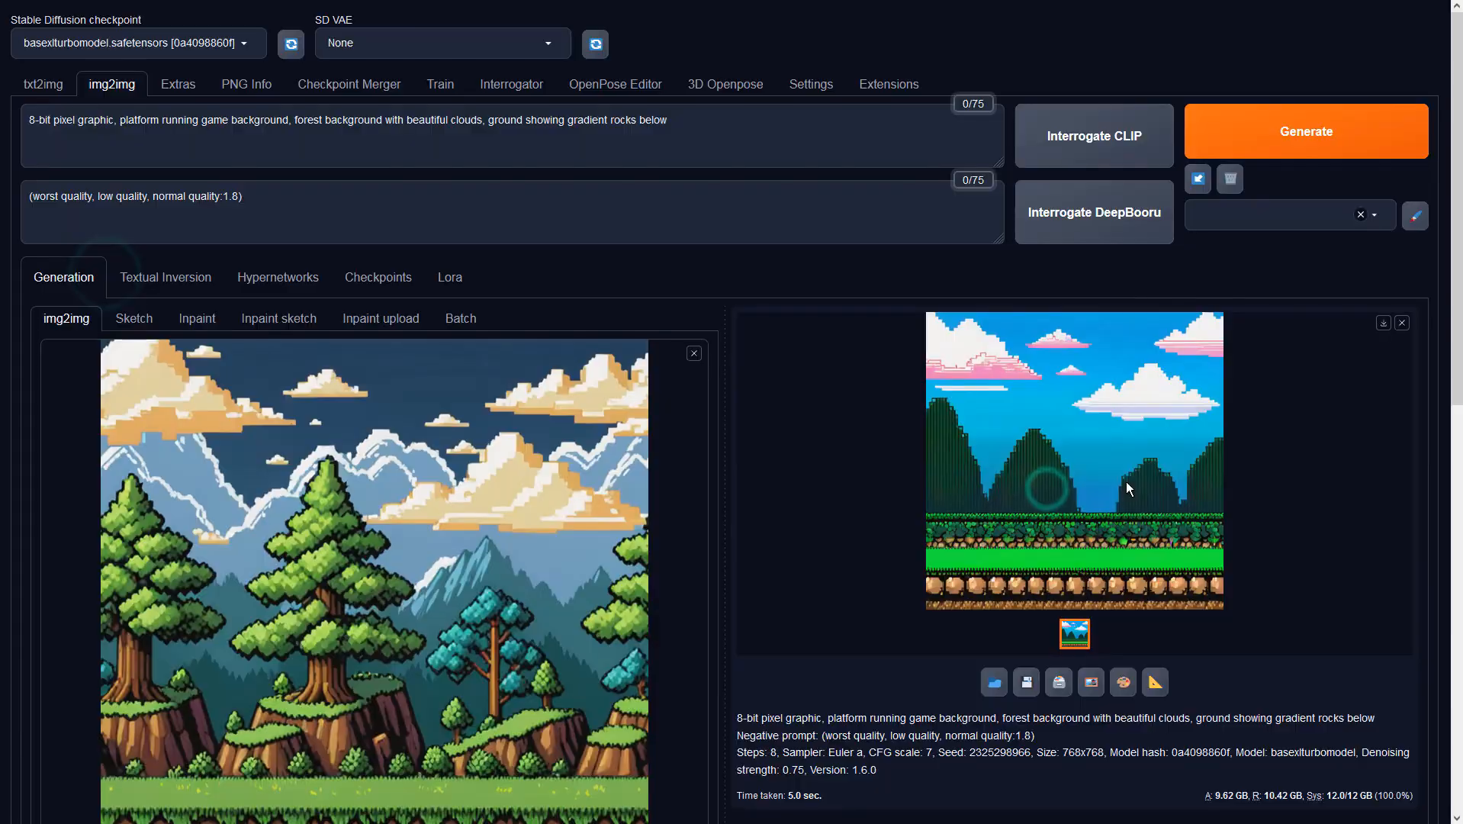
click(1263, 121)
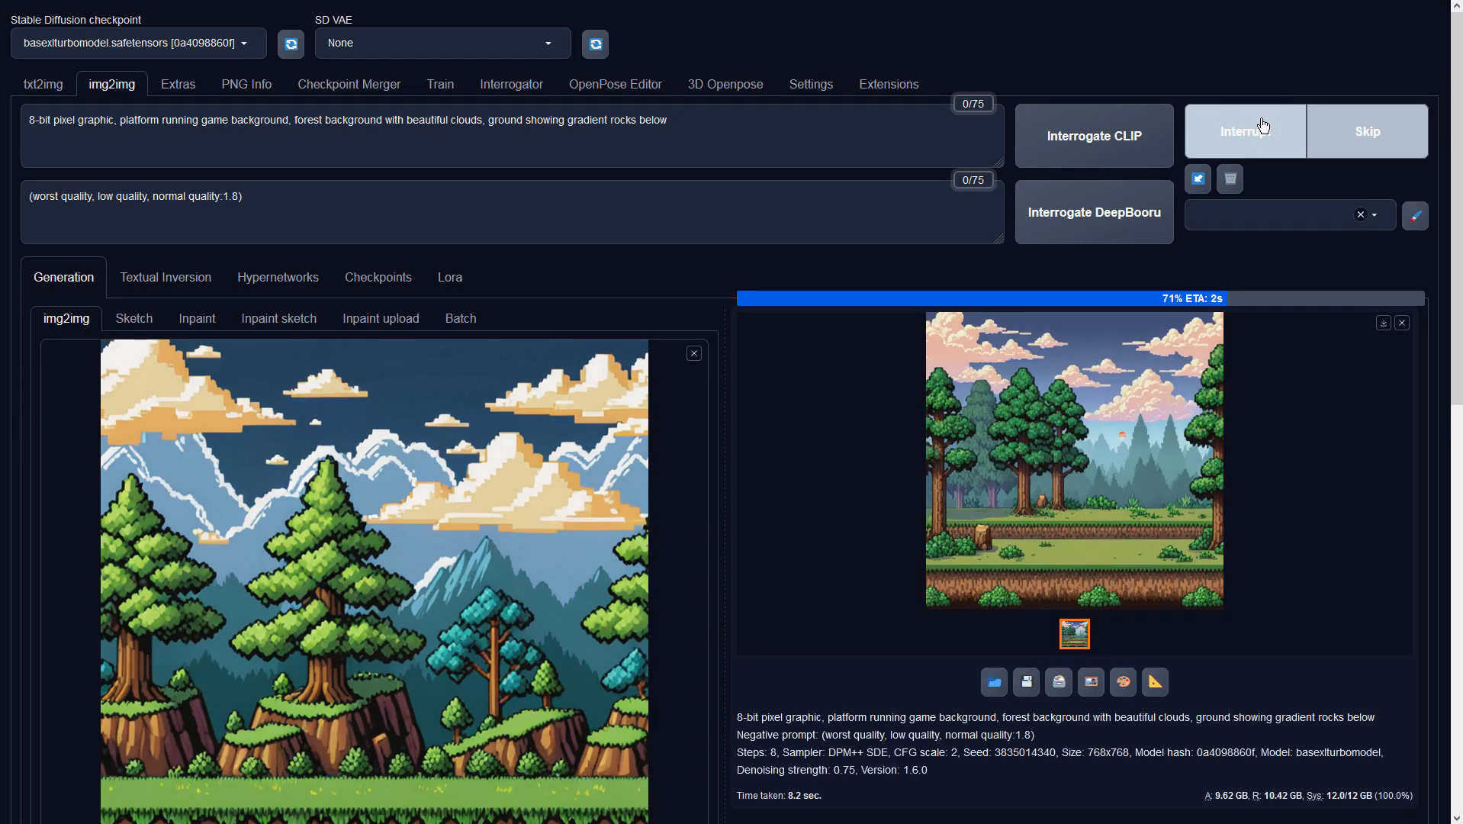
click(1203, 452)
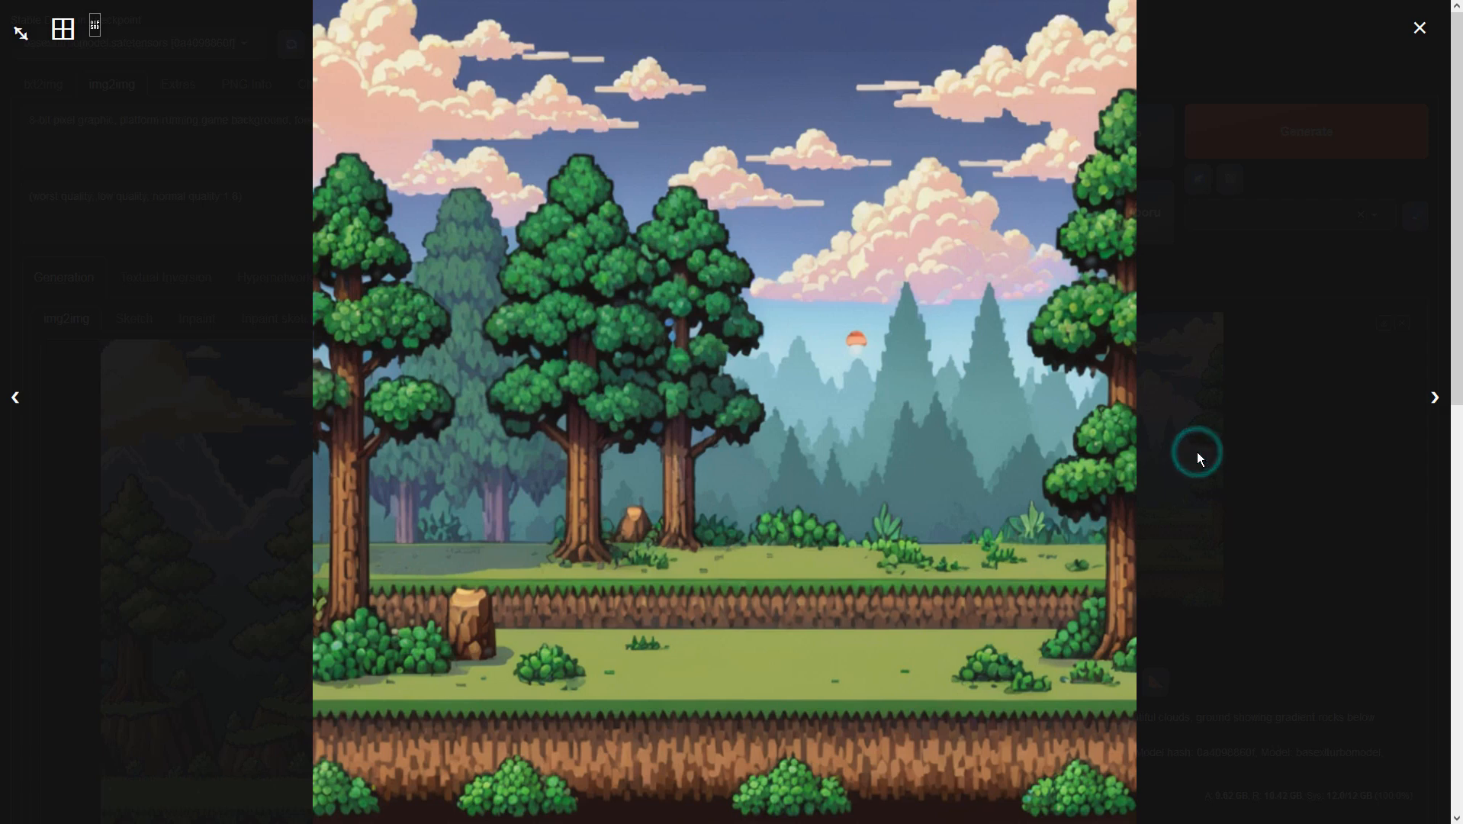
click(965, 452)
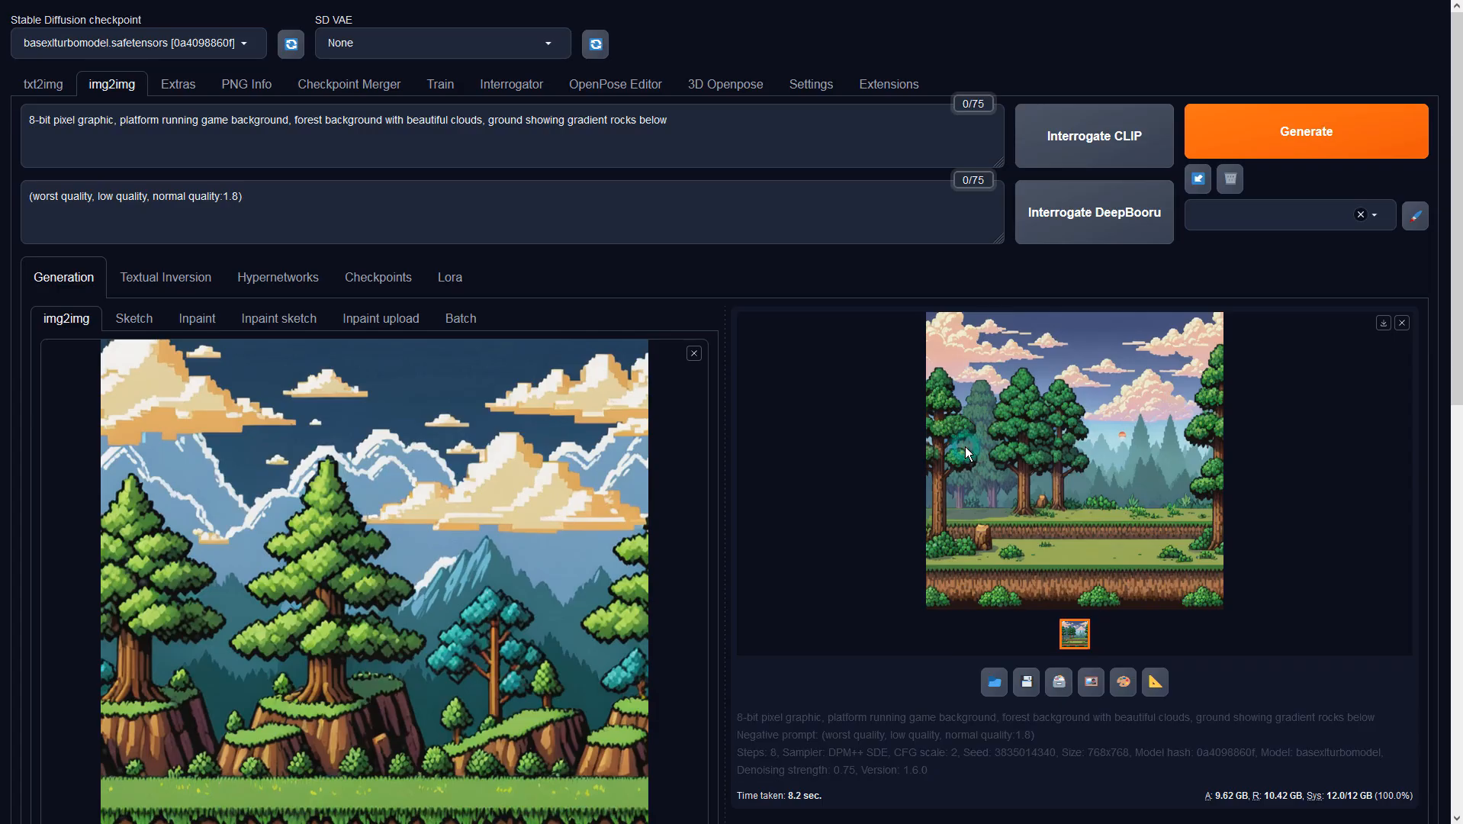
Generate two more img2img variations of the forest background with the same settings, viewing each result enlarged
click(1293, 141)
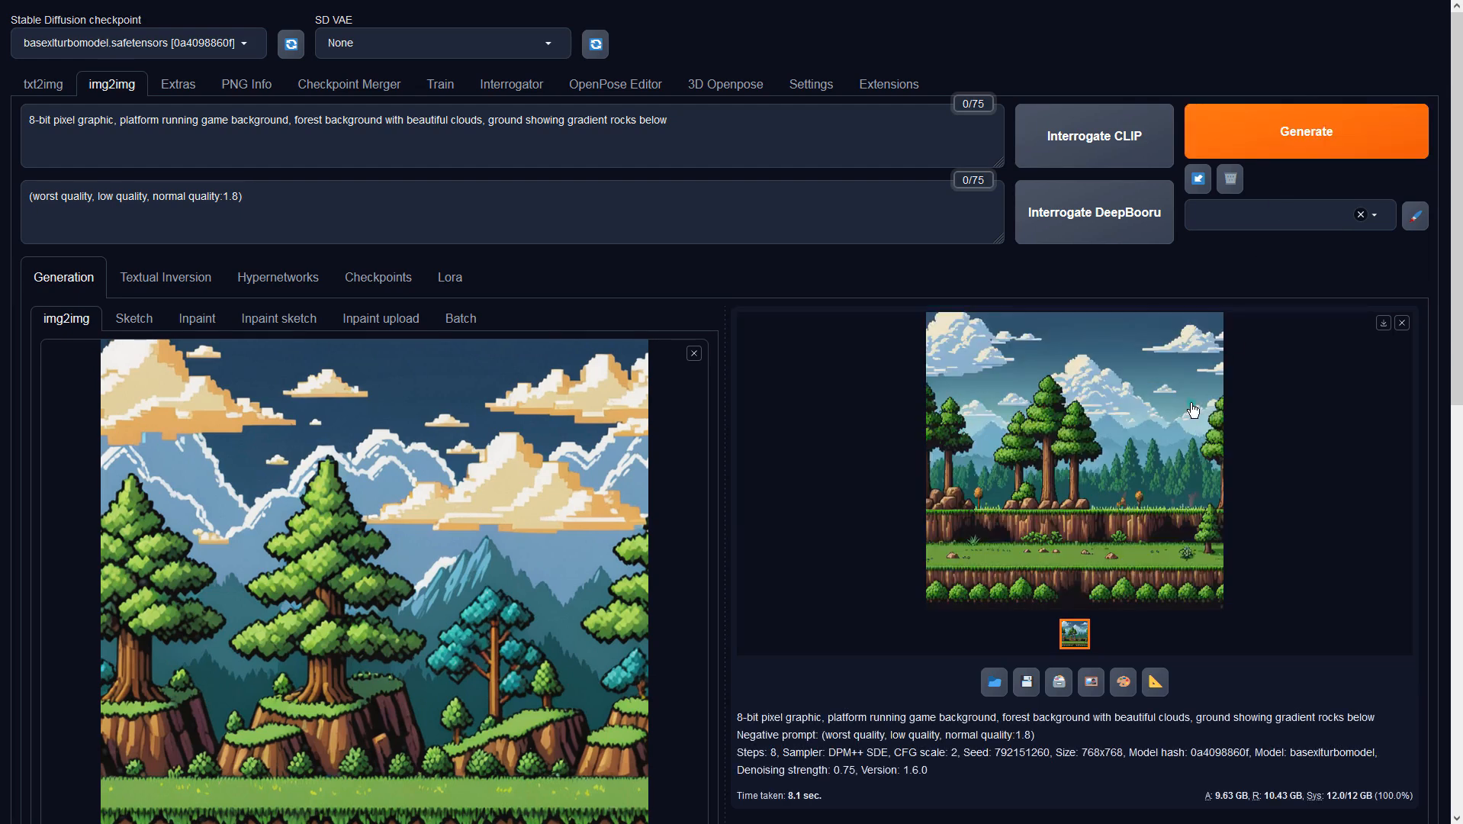
click(1194, 410)
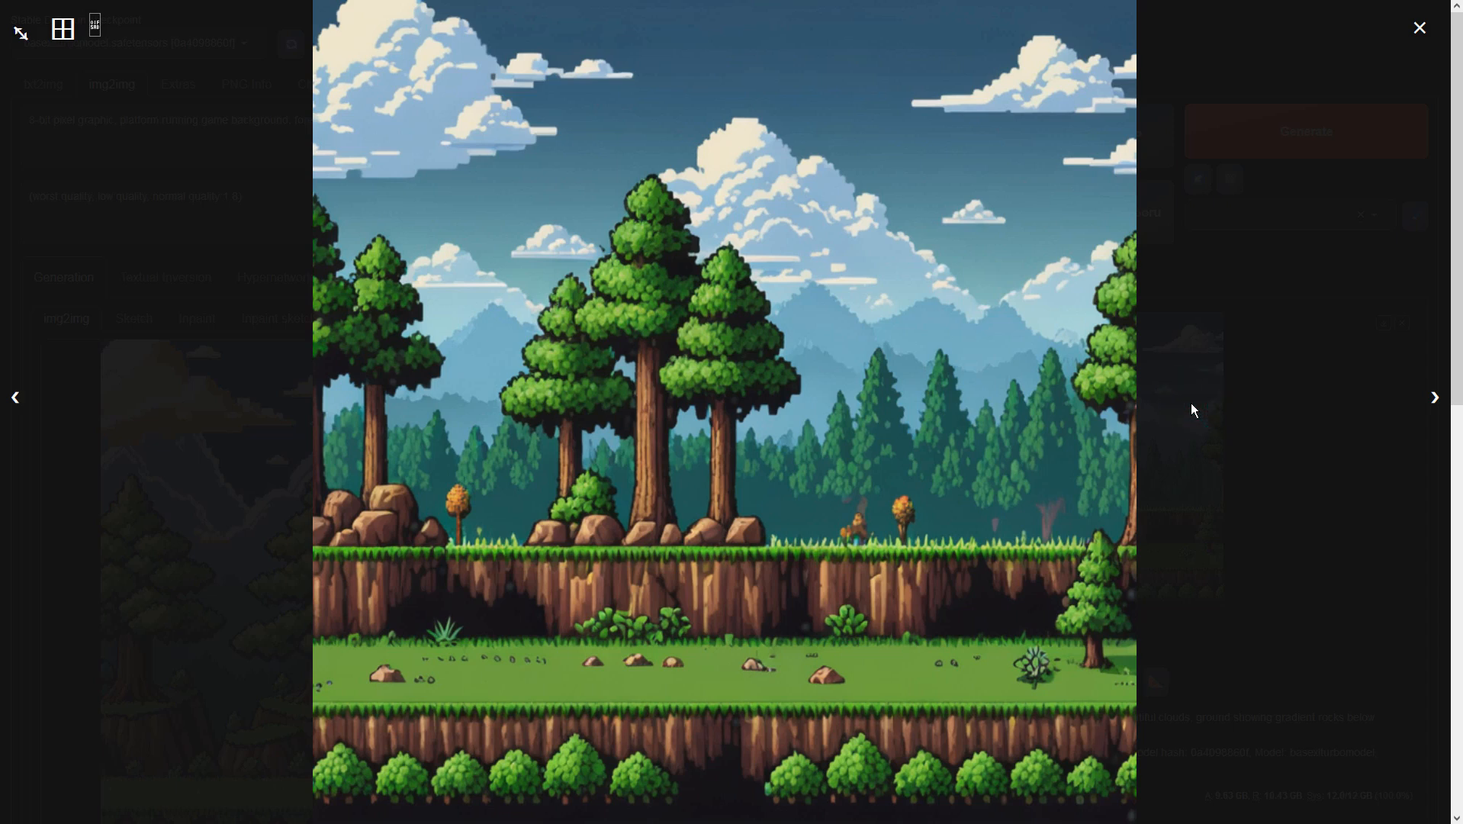
click(1097, 408)
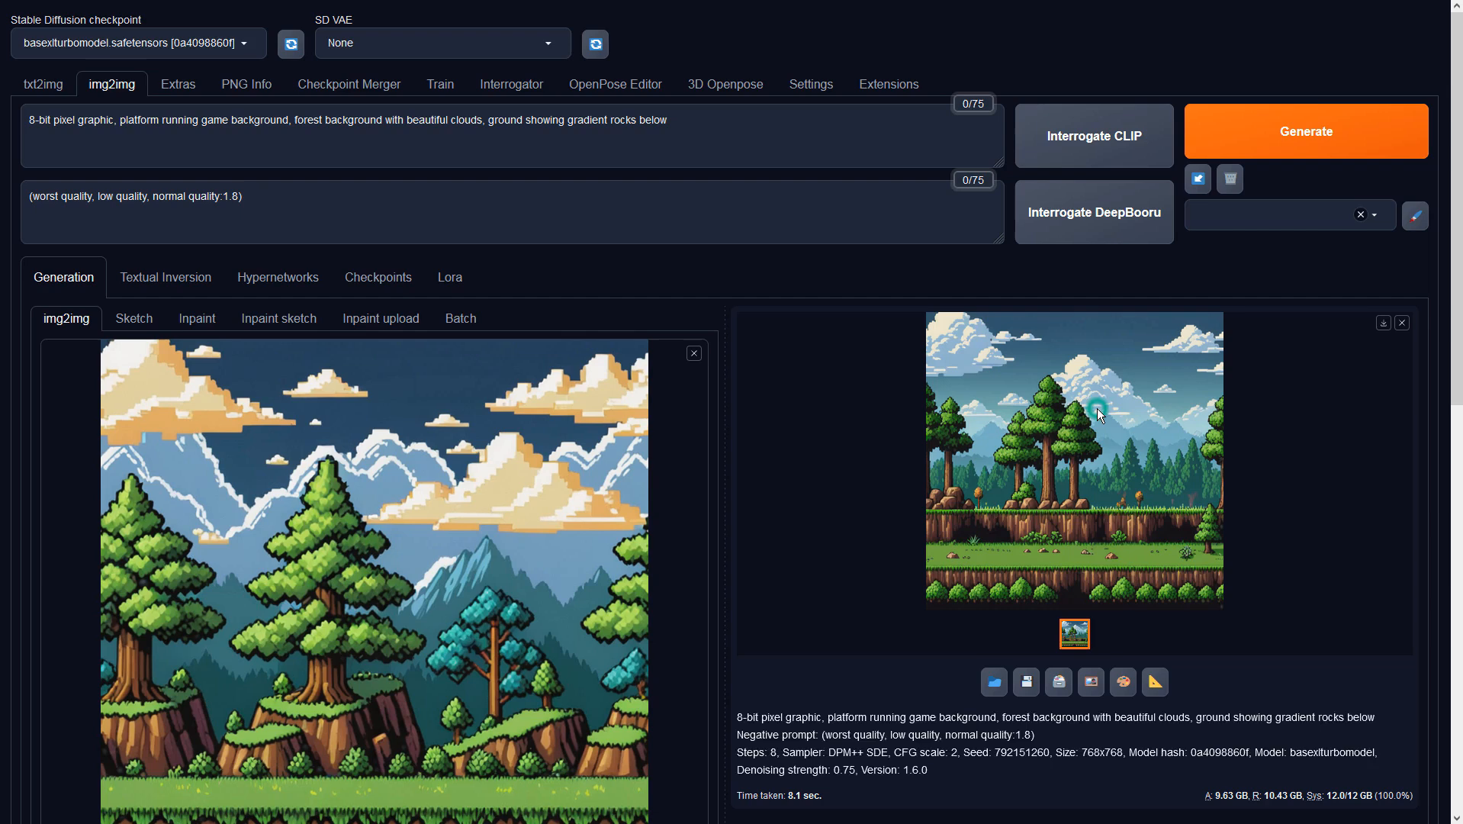
click(1300, 137)
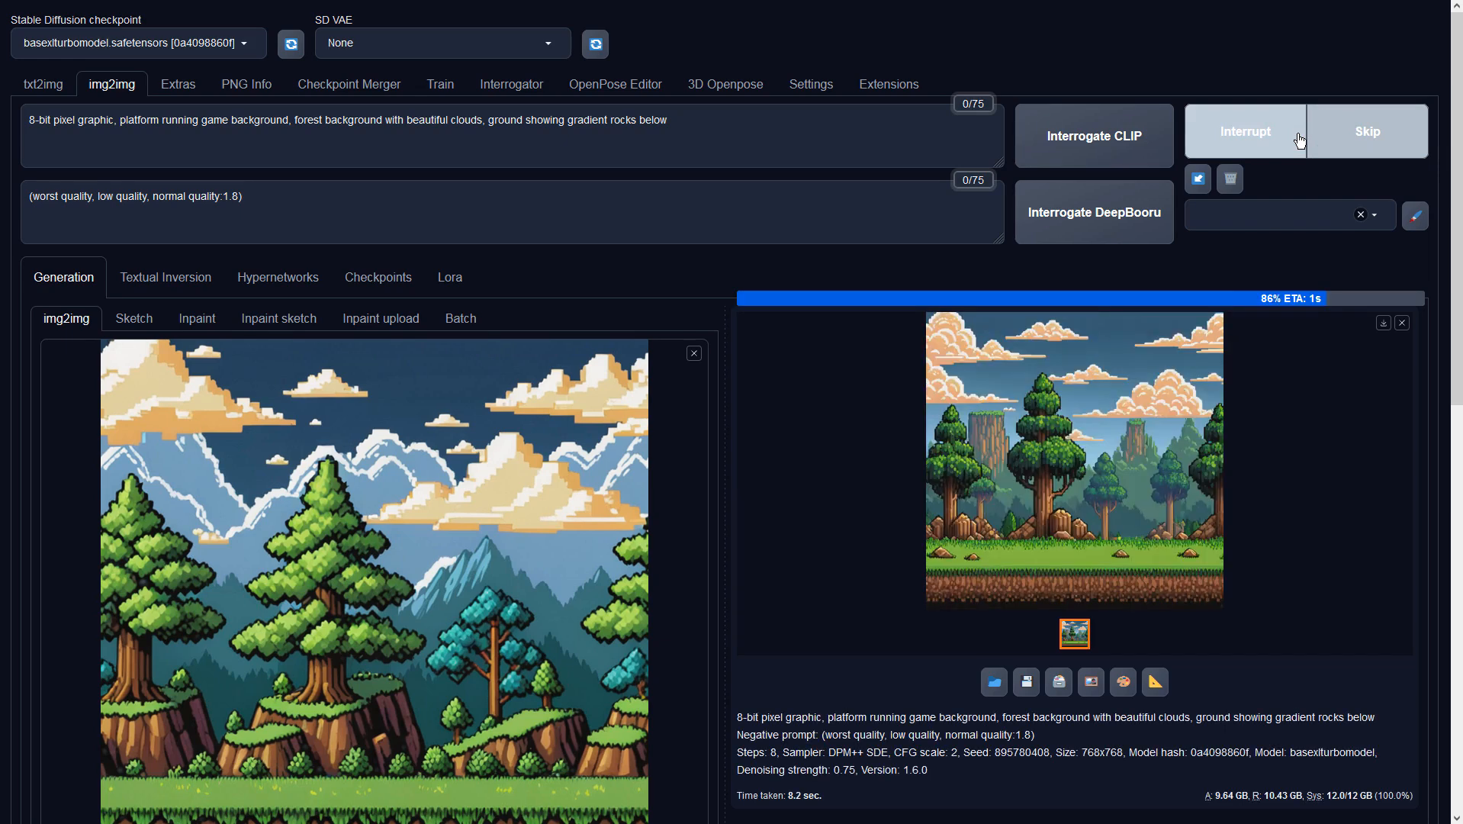
click(1194, 418)
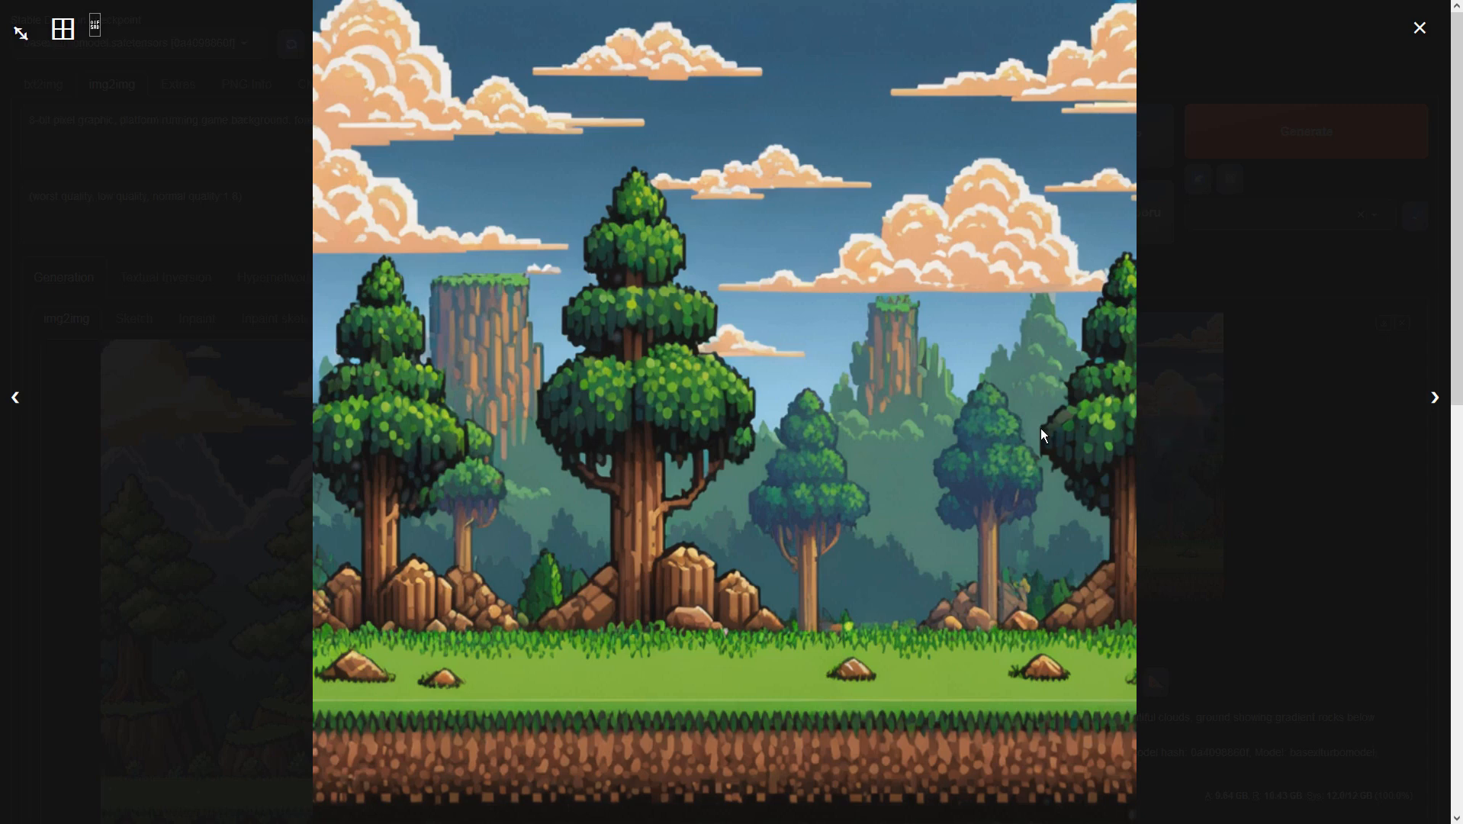
key(Escape)
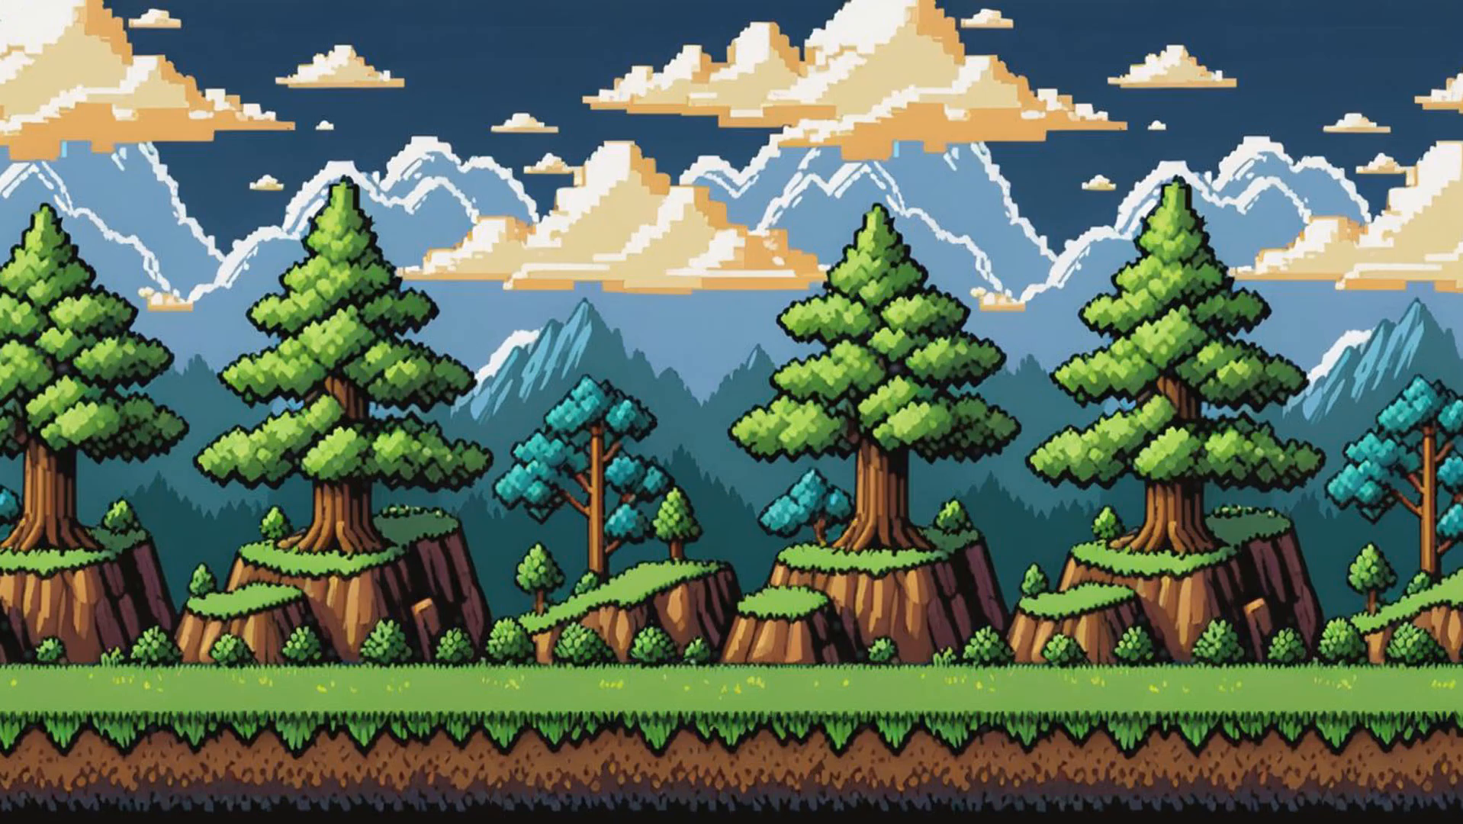